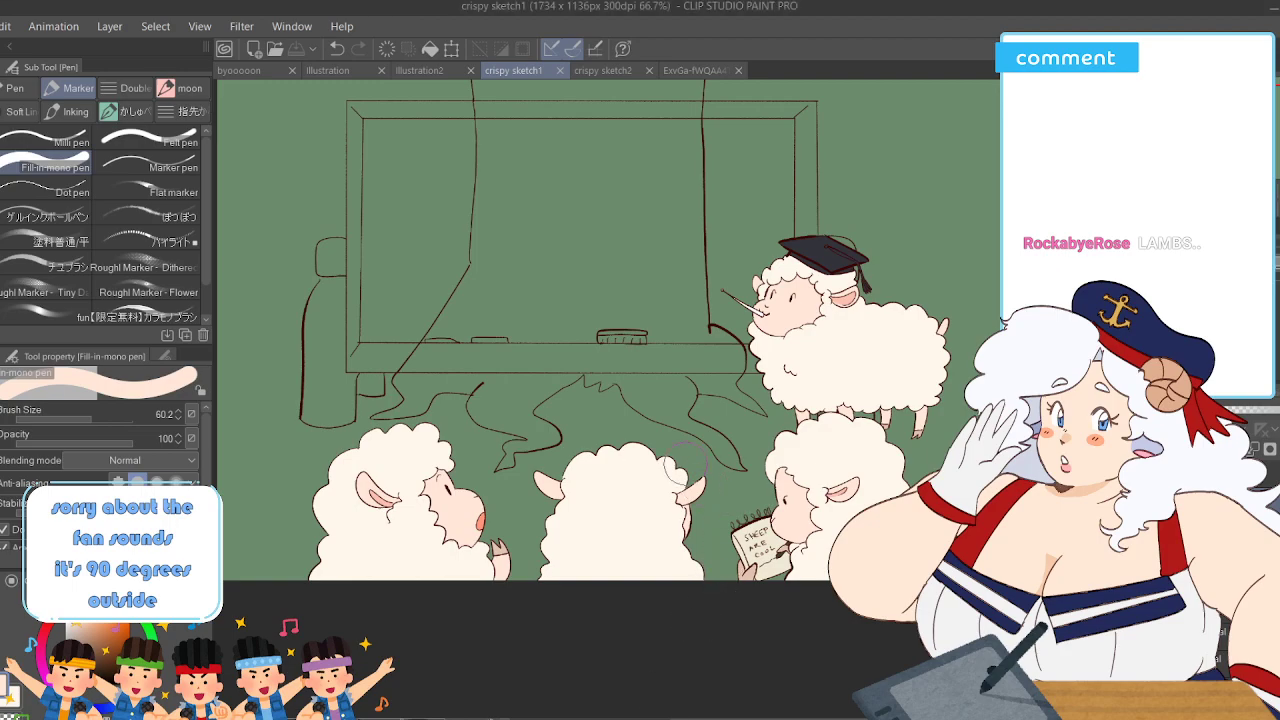
- Examine the coloured sheep and the chalkboard line art across the whole classroom drawing
scroll(722, 408, down, 2)
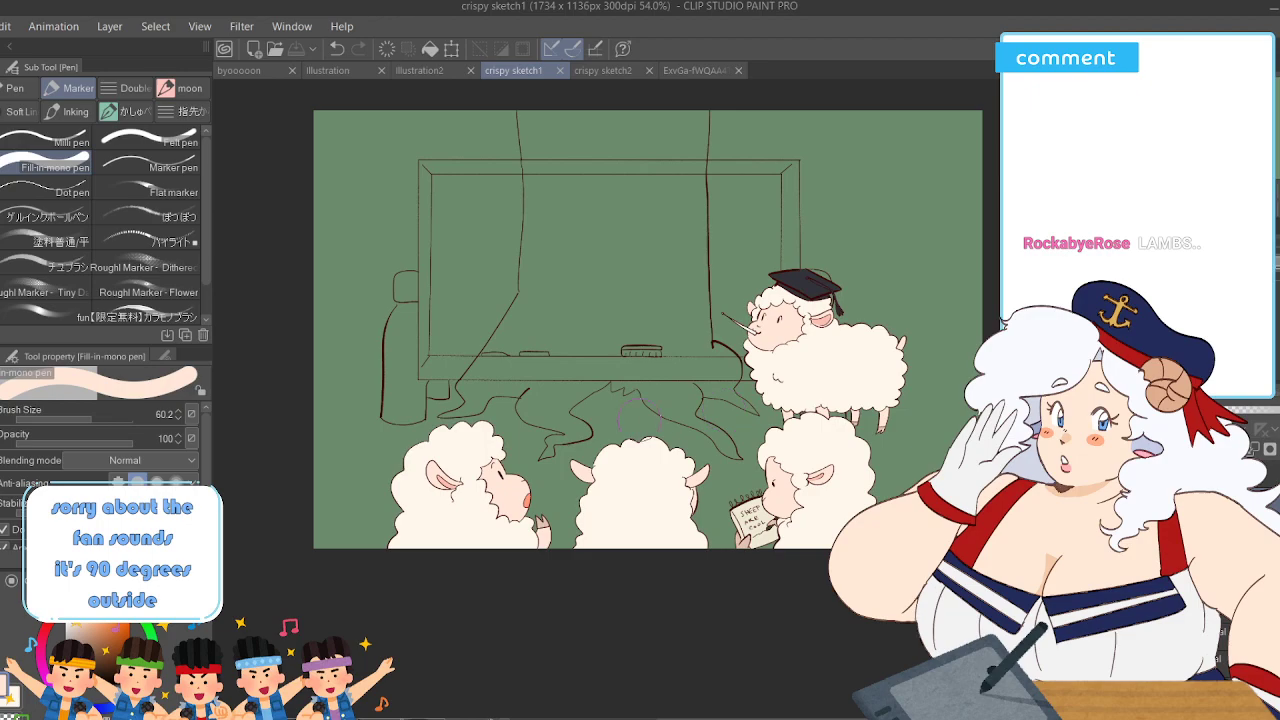
scroll(665, 490, up, 5)
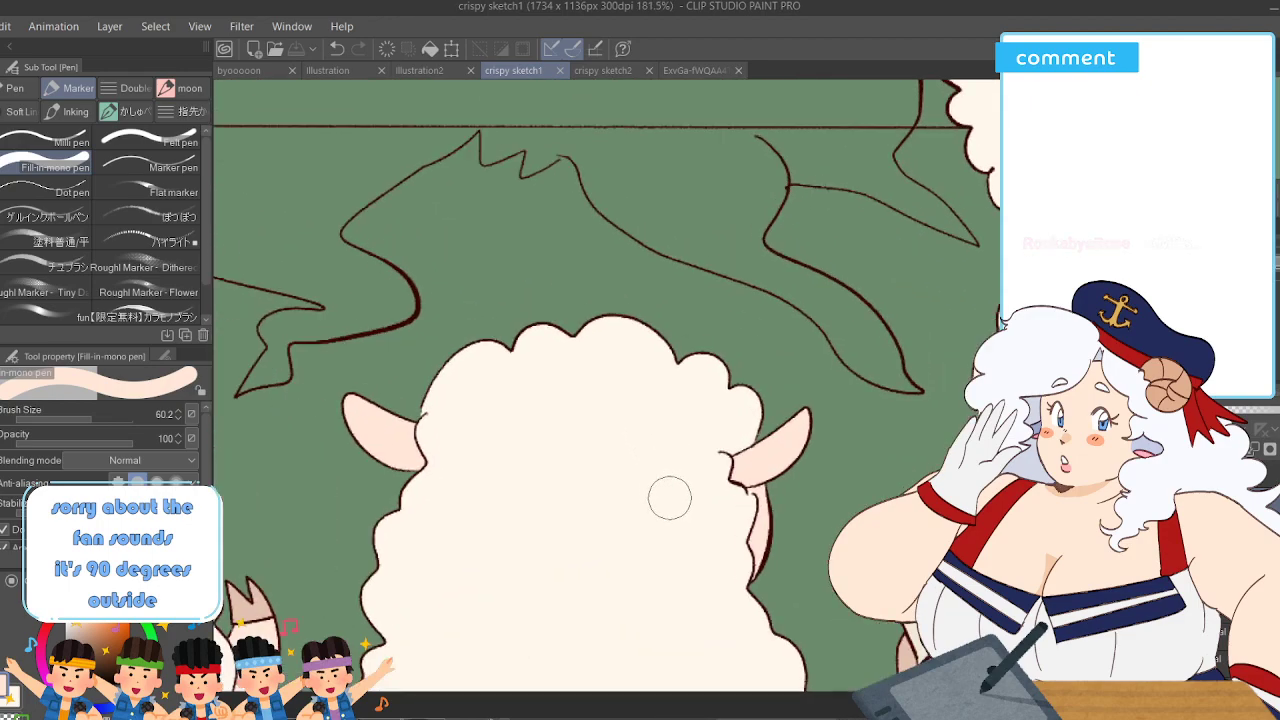
scroll(669, 498, up, 1)
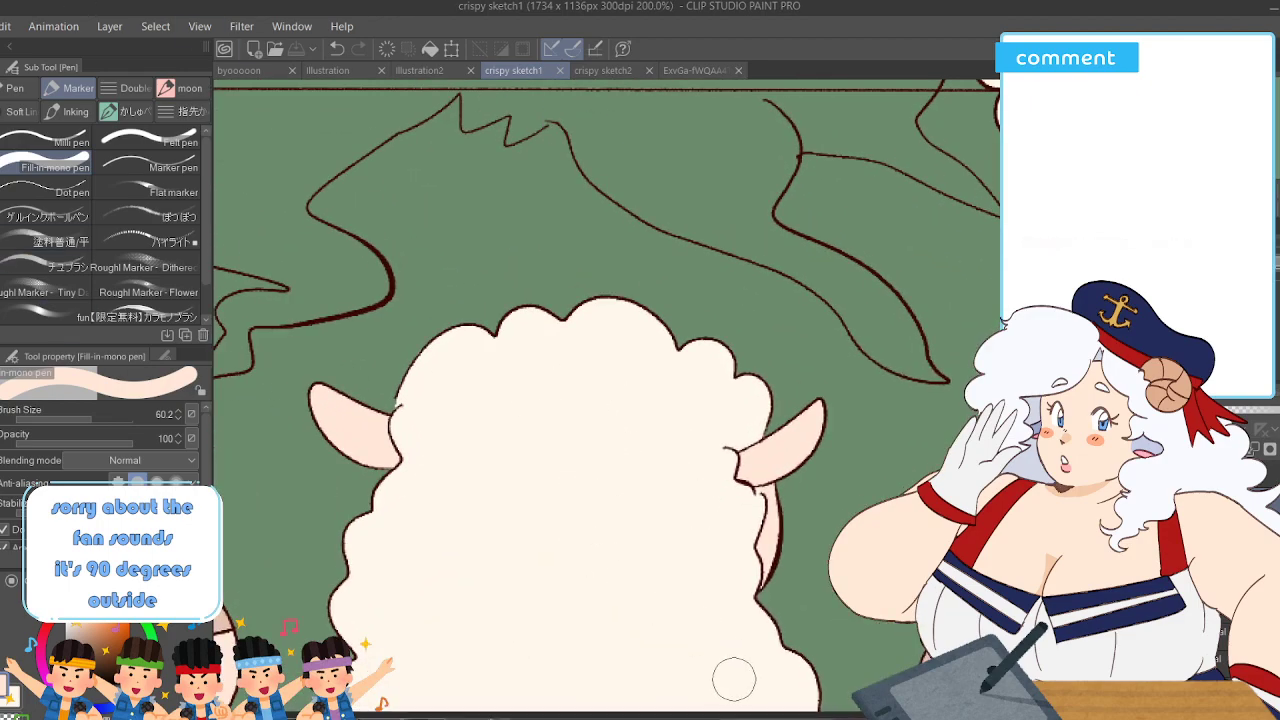
drag(775, 715, 824, 715)
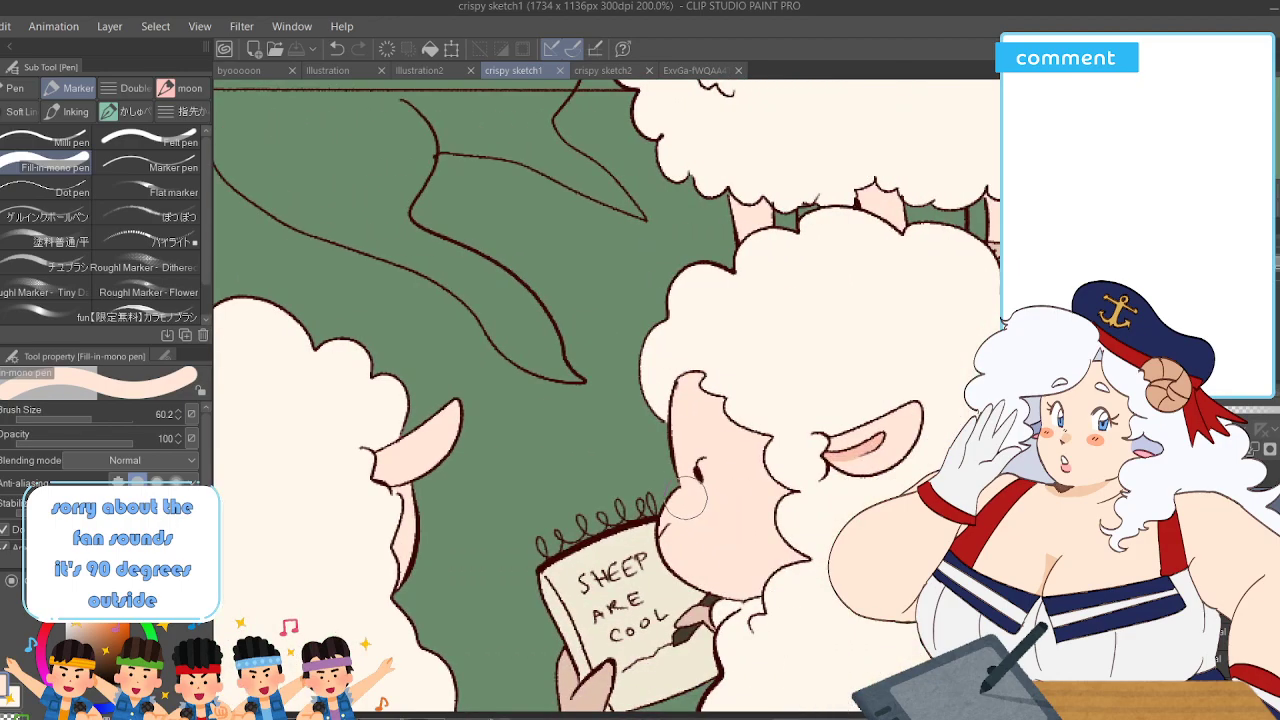
scroll(745, 501, down, 2)
scroll(747, 488, down, 3)
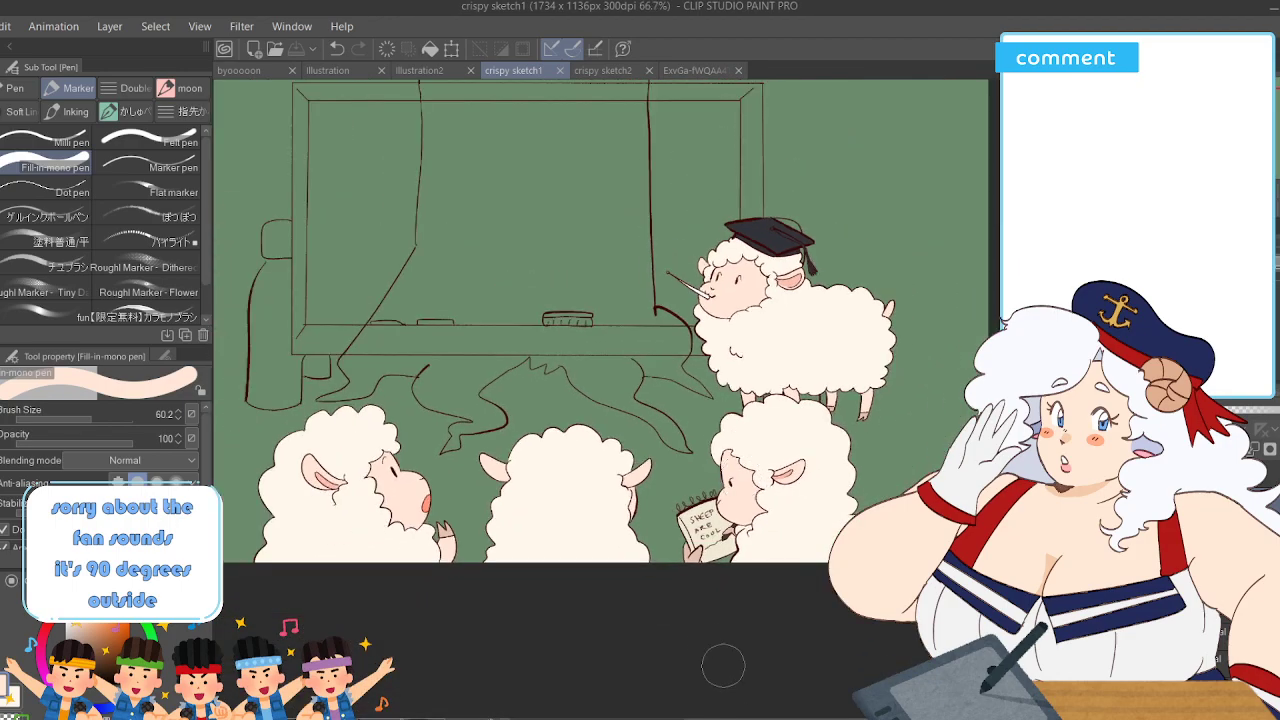
drag(822, 715, 768, 715)
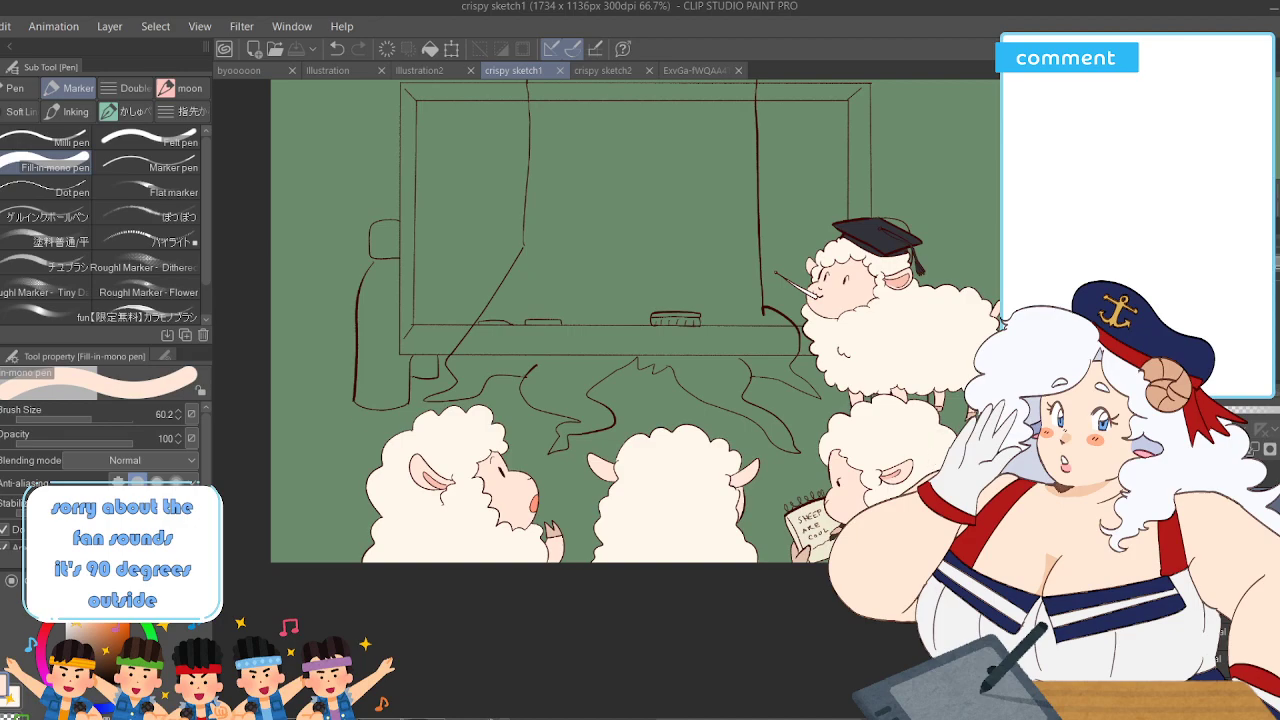
scroll(635, 400, up, 3)
scroll(635, 400, down, 1)
scroll(710, 468, up, 1)
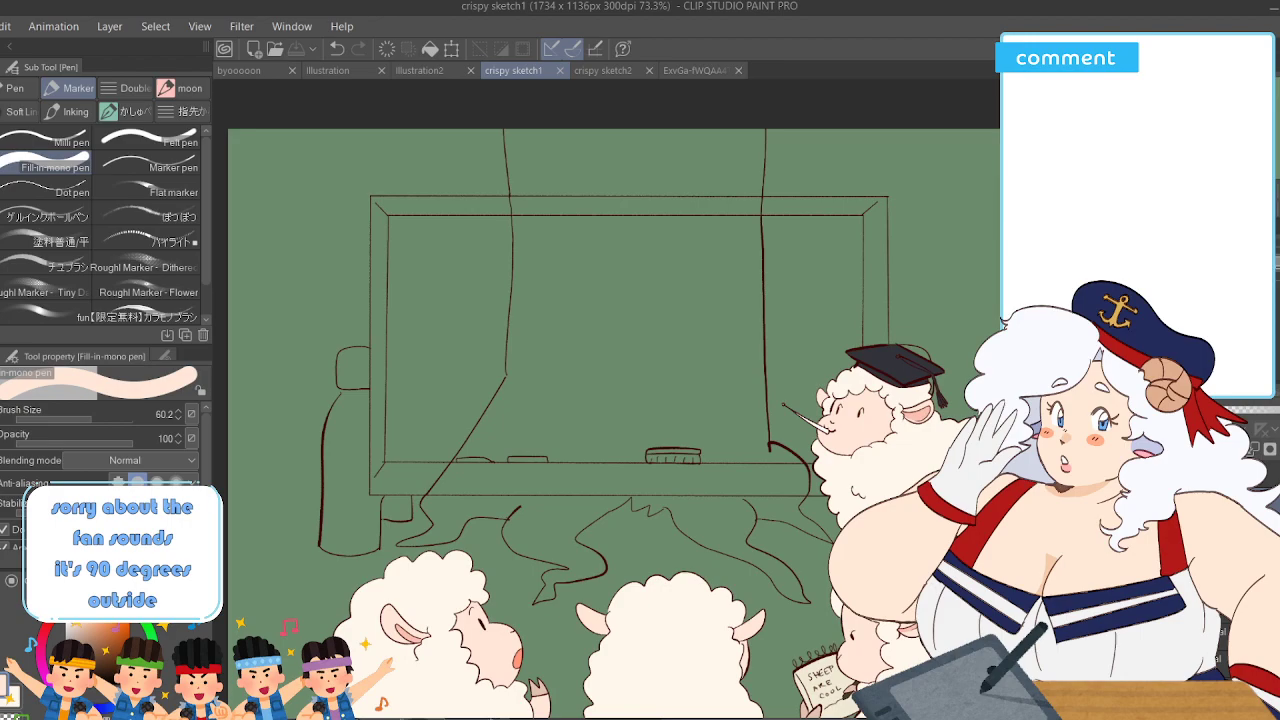
scroll(614, 400, down, 2)
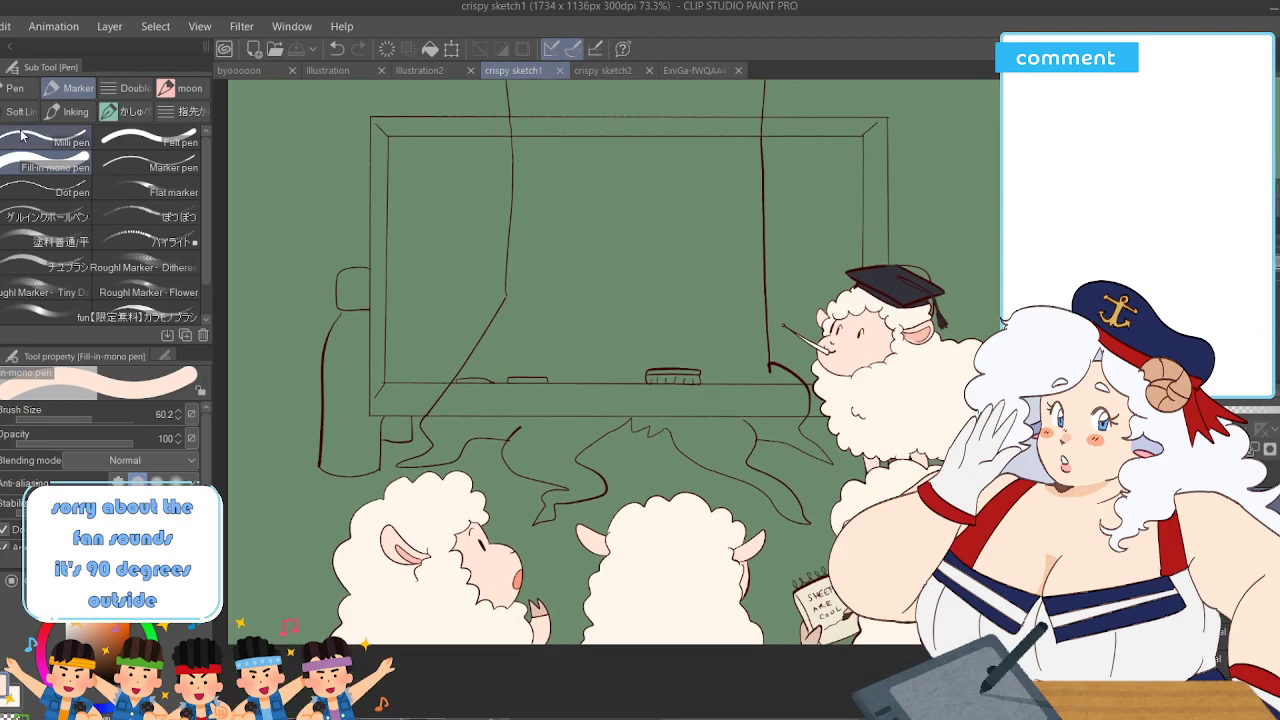
key(w)
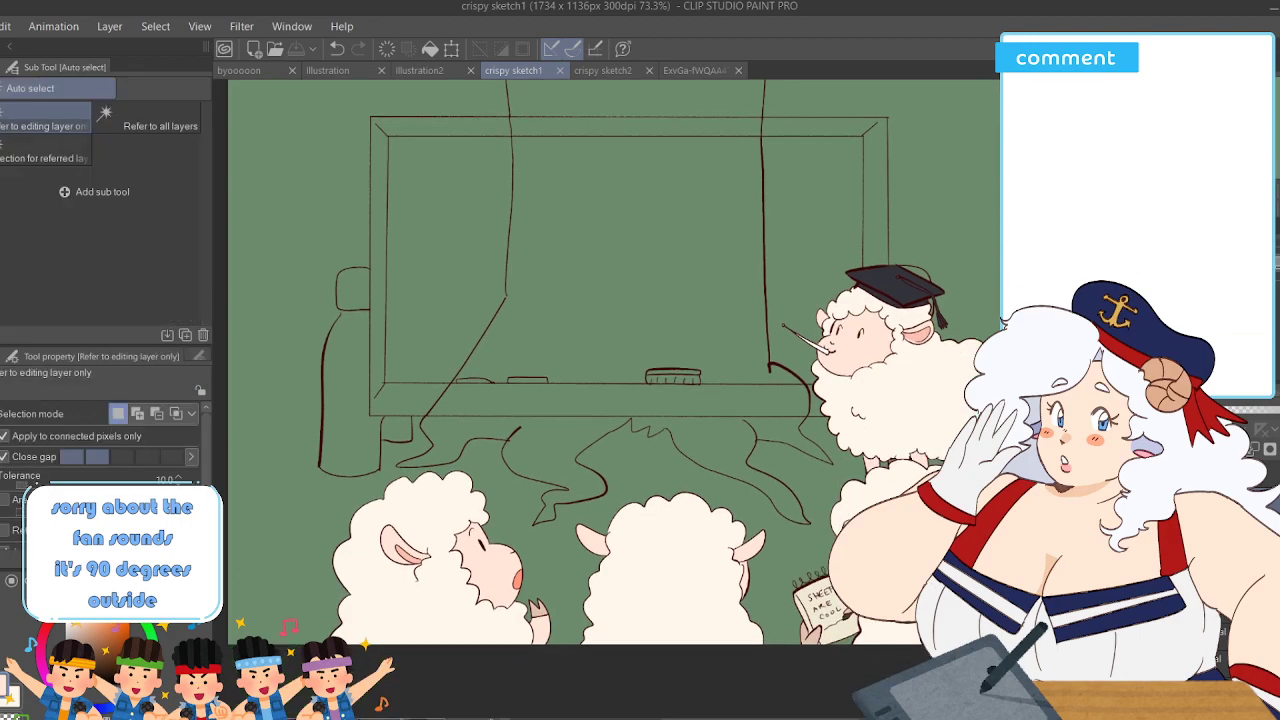
key(ctrl+z)
key(ctrl+y)
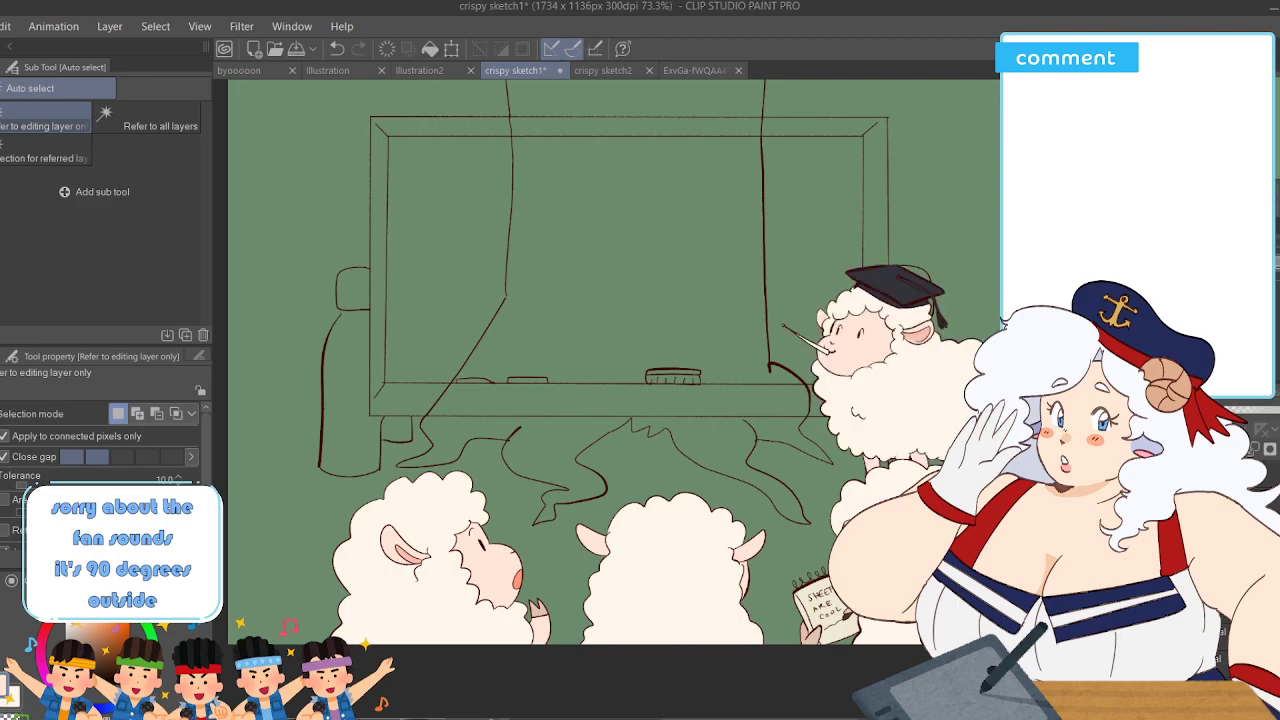
- Inspect the teacher sheep's face, graduation cap, ear, wool and legs up close for stray lines
scroll(910, 420, up, 5)
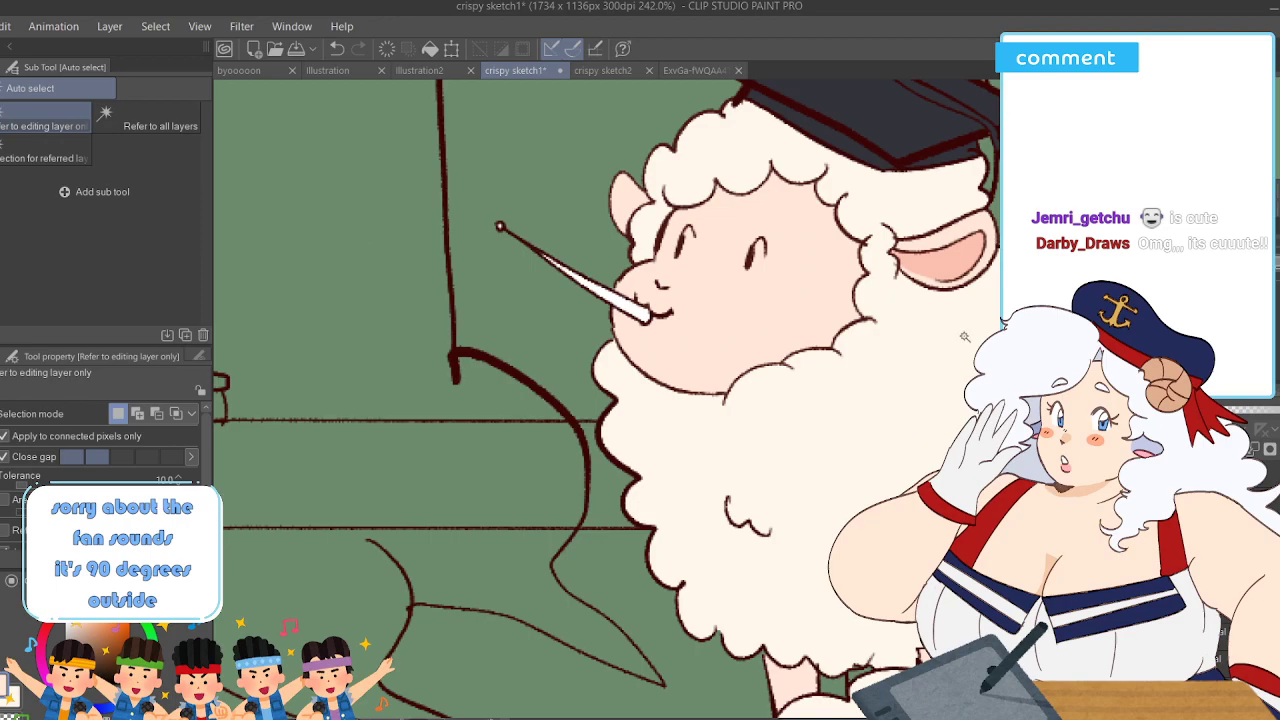
scroll(744, 250, up, 5)
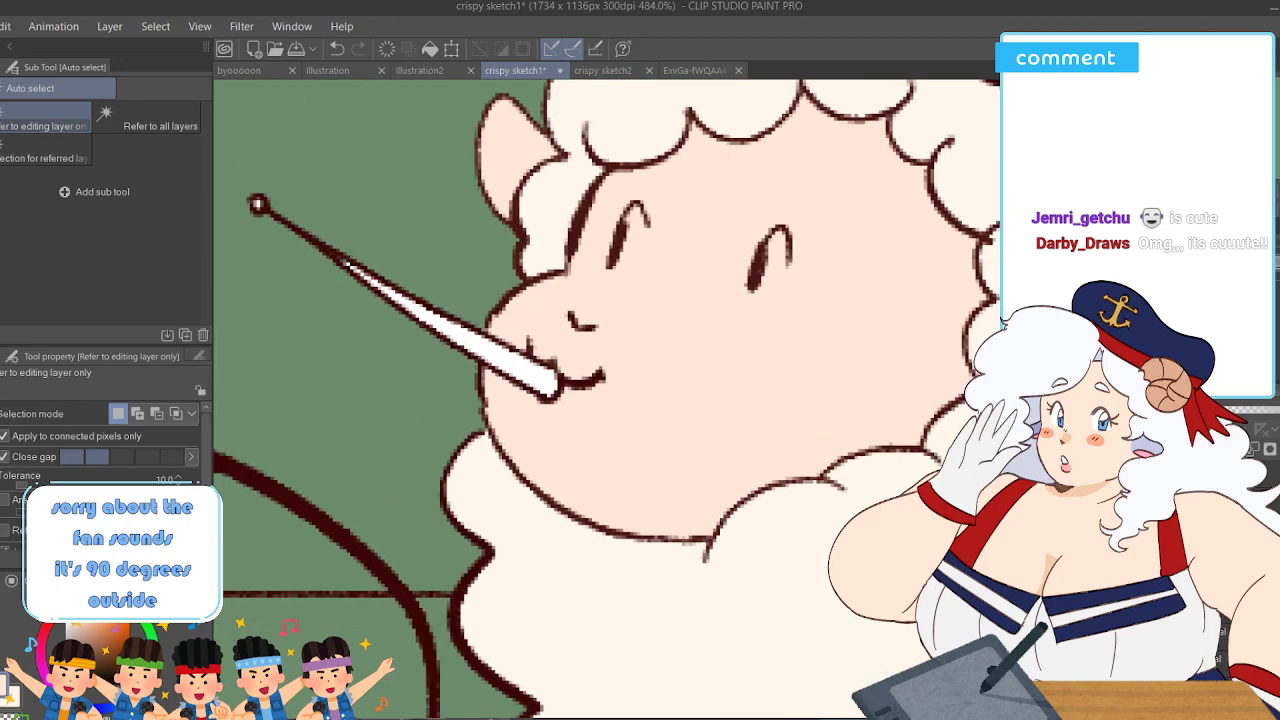
scroll(677, 392, down, 3)
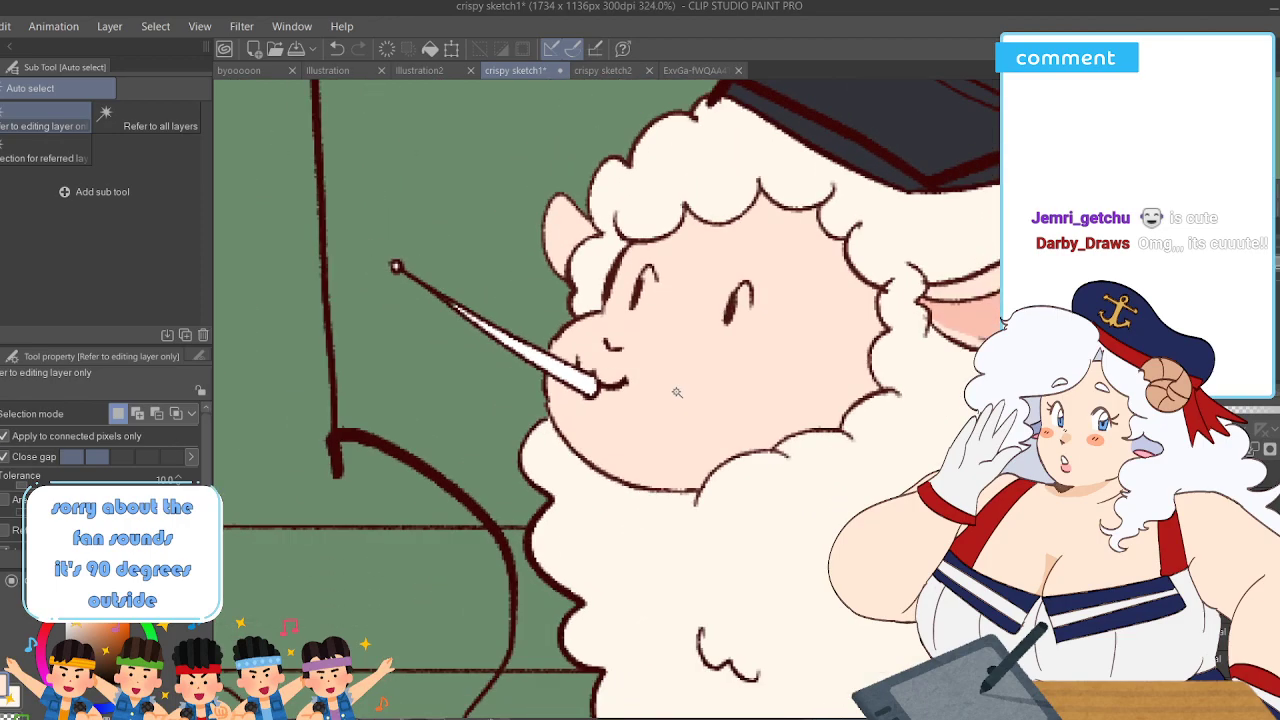
scroll(677, 392, up, 1)
scroll(606, 398, right, 3)
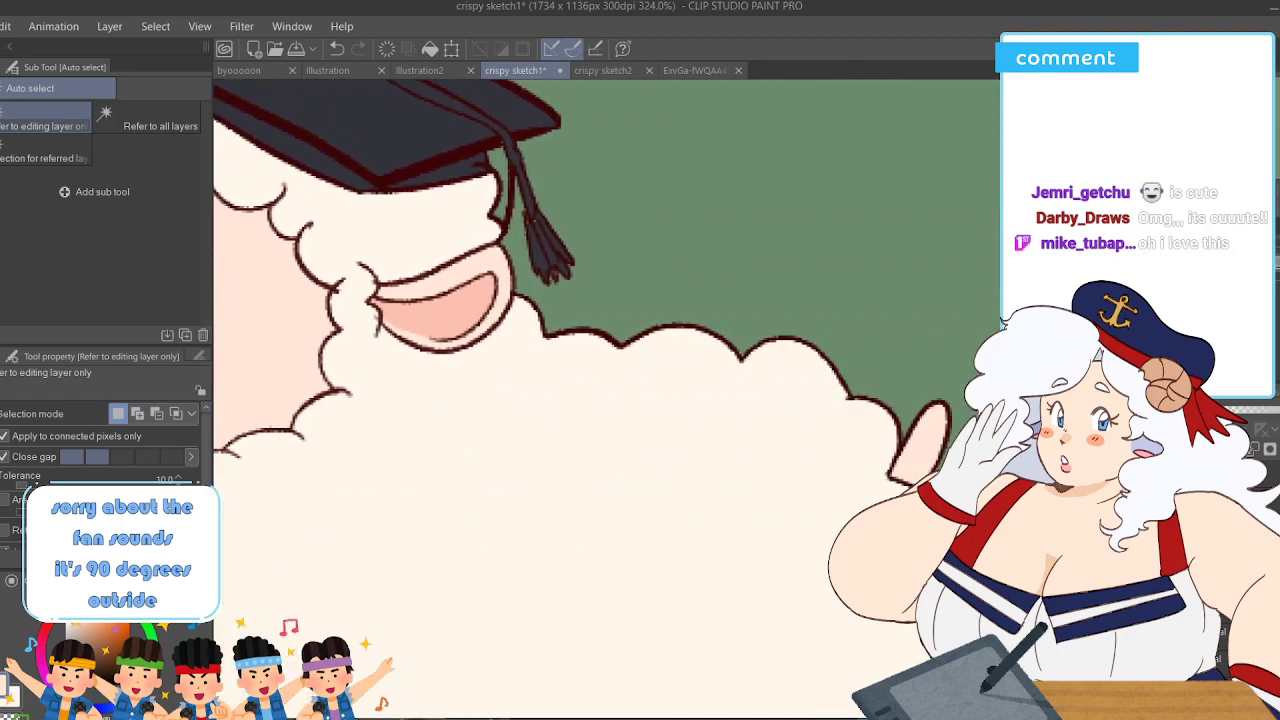
scroll(865, 500, down, 1)
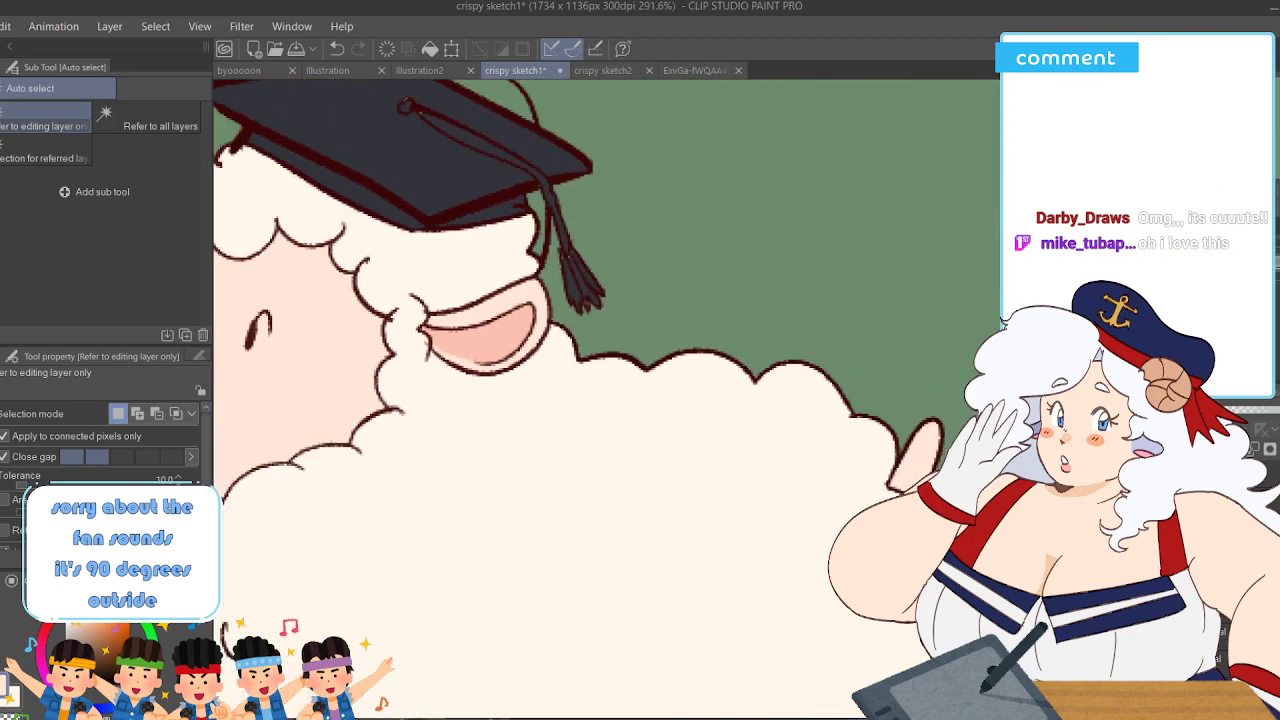
scroll(600, 400, down, 5)
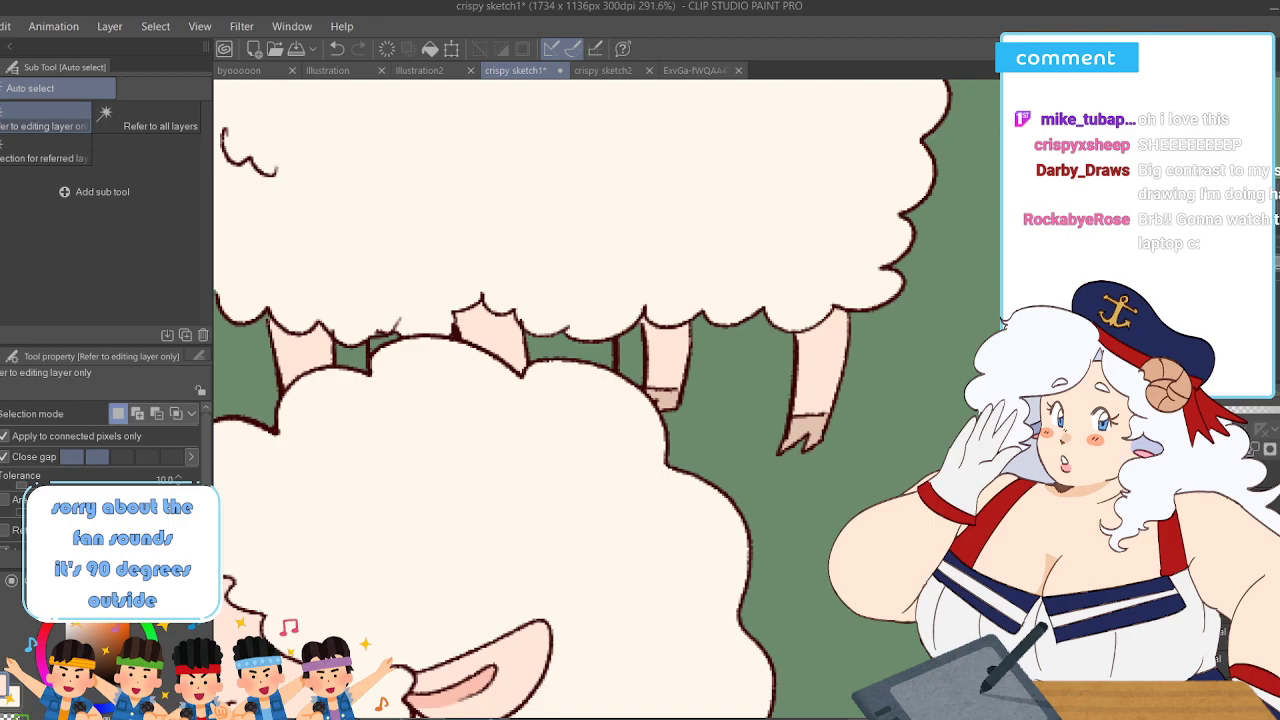
scroll(865, 380, down, 6)
scroll(637, 280, up, 4)
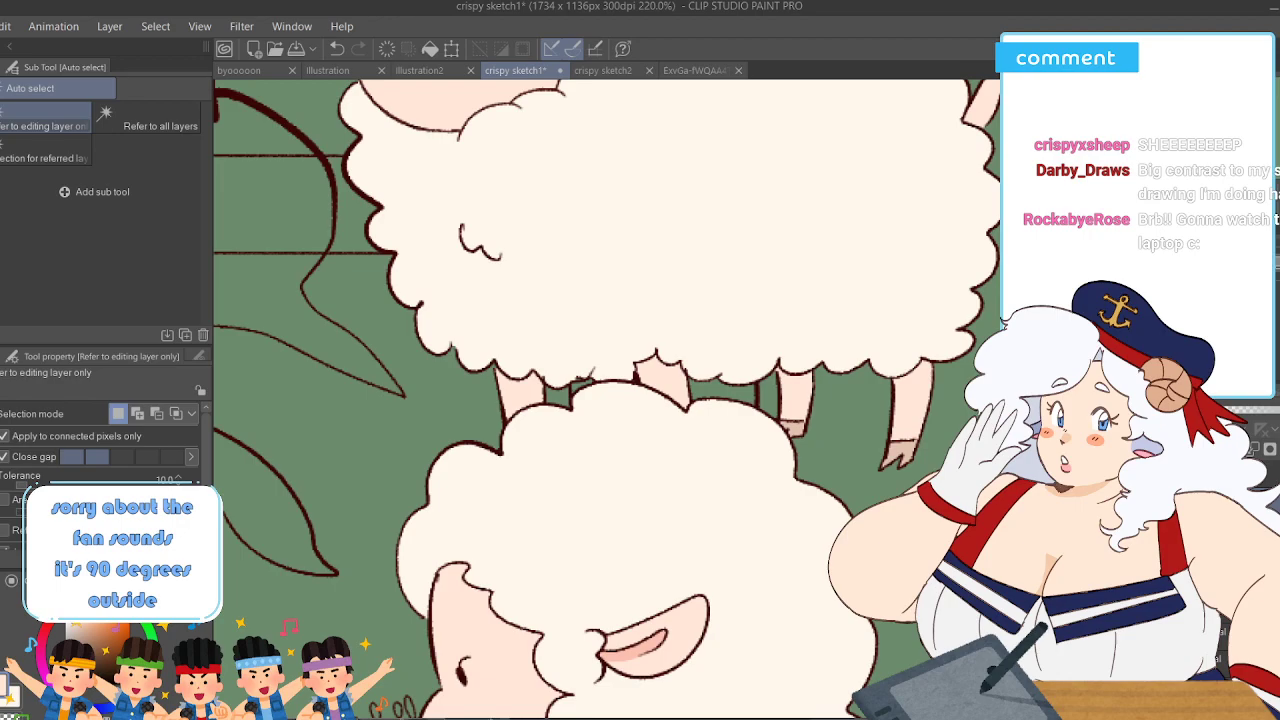
- Erase the stray line marks along the lower wool edge of the teacher sheep with the Hard eraser
key(e)
scroll(666, 317, up, 5)
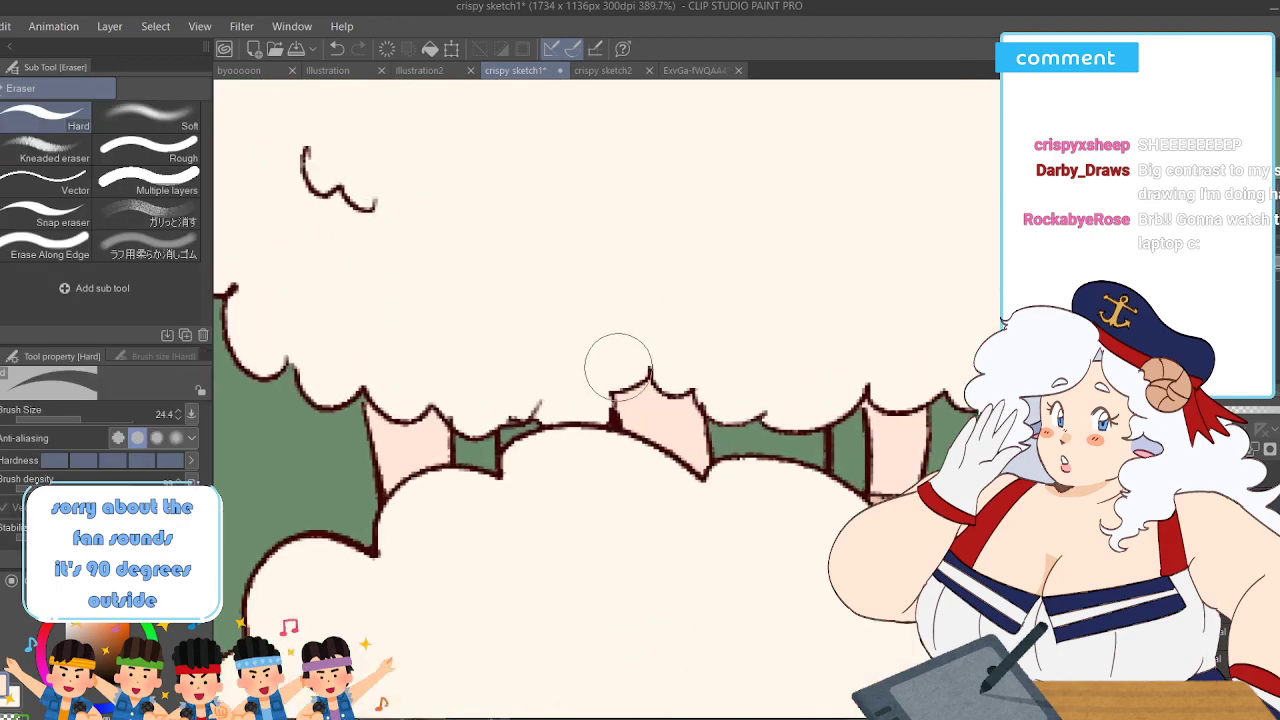
drag(531, 394, 509, 400)
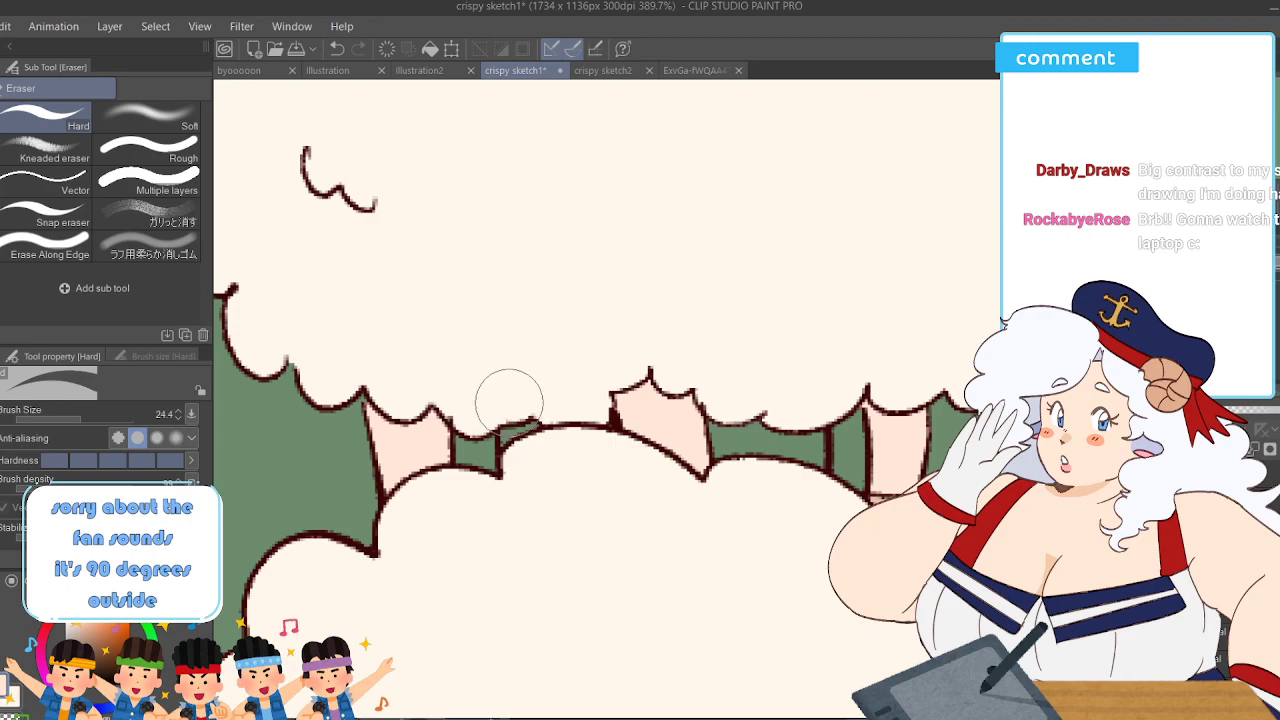
scroll(641, 402, down, 3)
scroll(641, 402, up, 5)
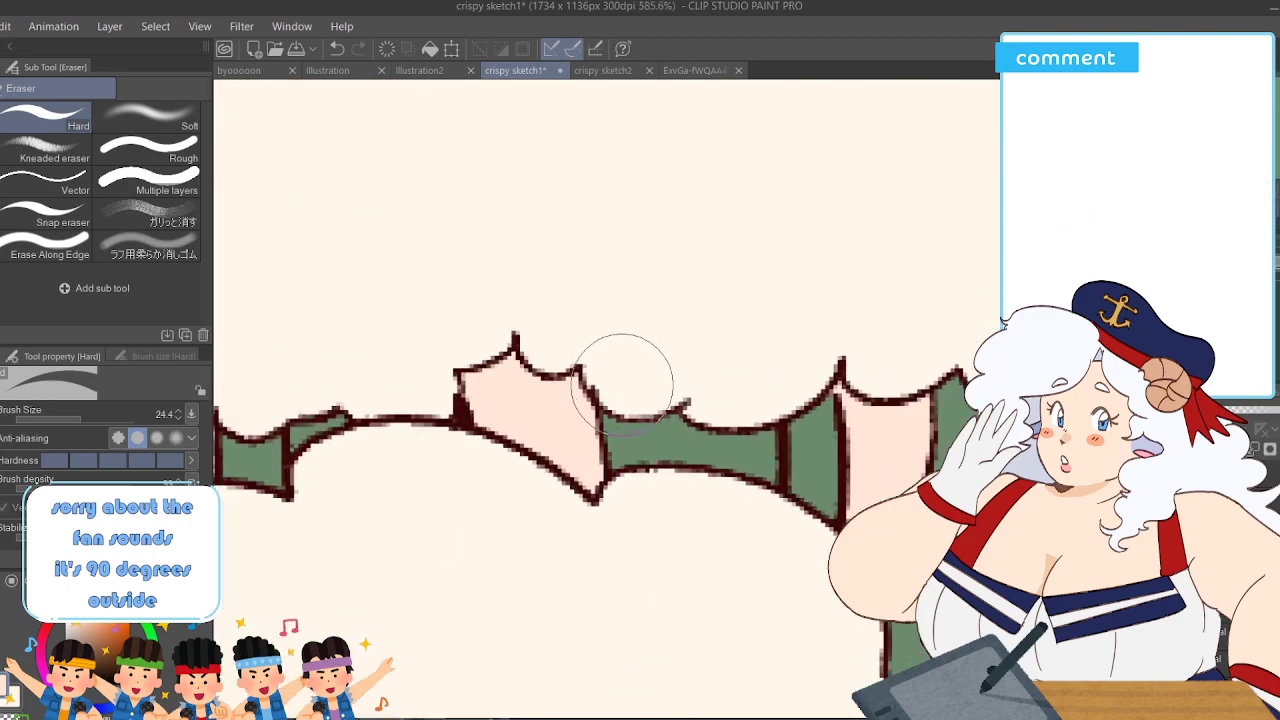
scroll(640, 370, down, 5)
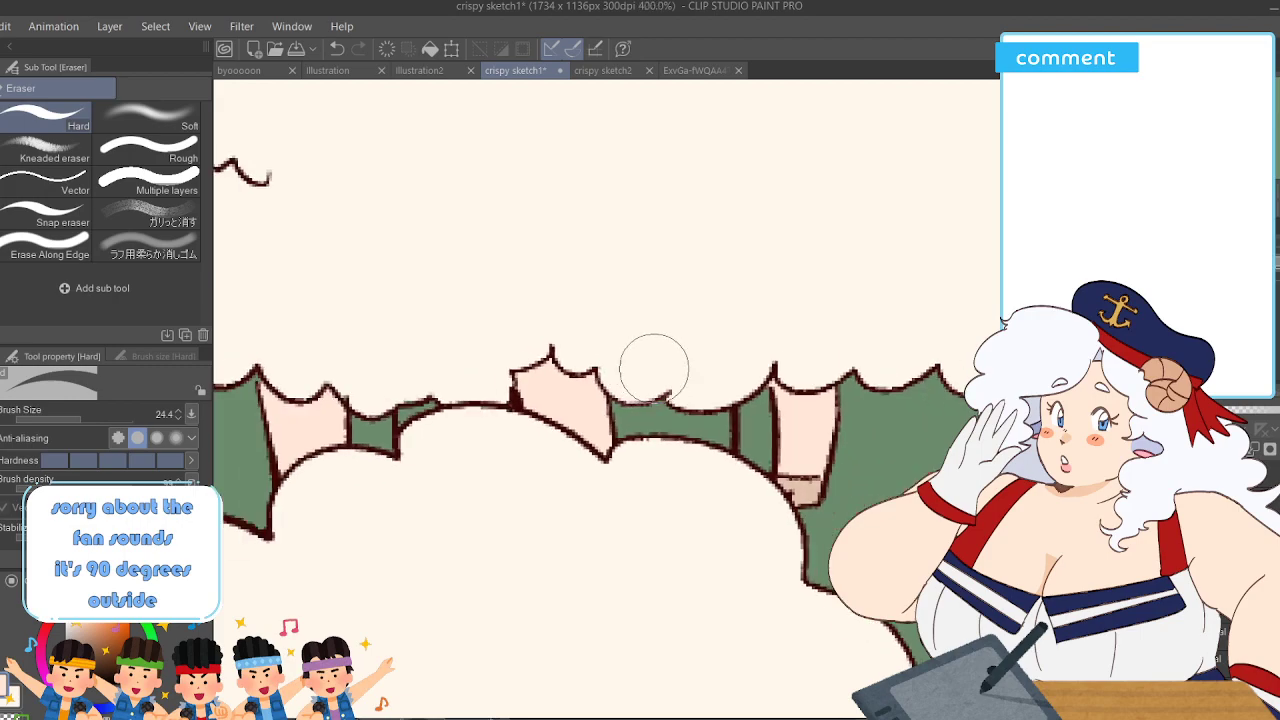
drag(665, 82, 665, 349)
- Set the Hard eraser's brush size to 10.5 and check the outlines around the teacher sheep's ear and graduation cap
scroll(665, 349, up, 6)
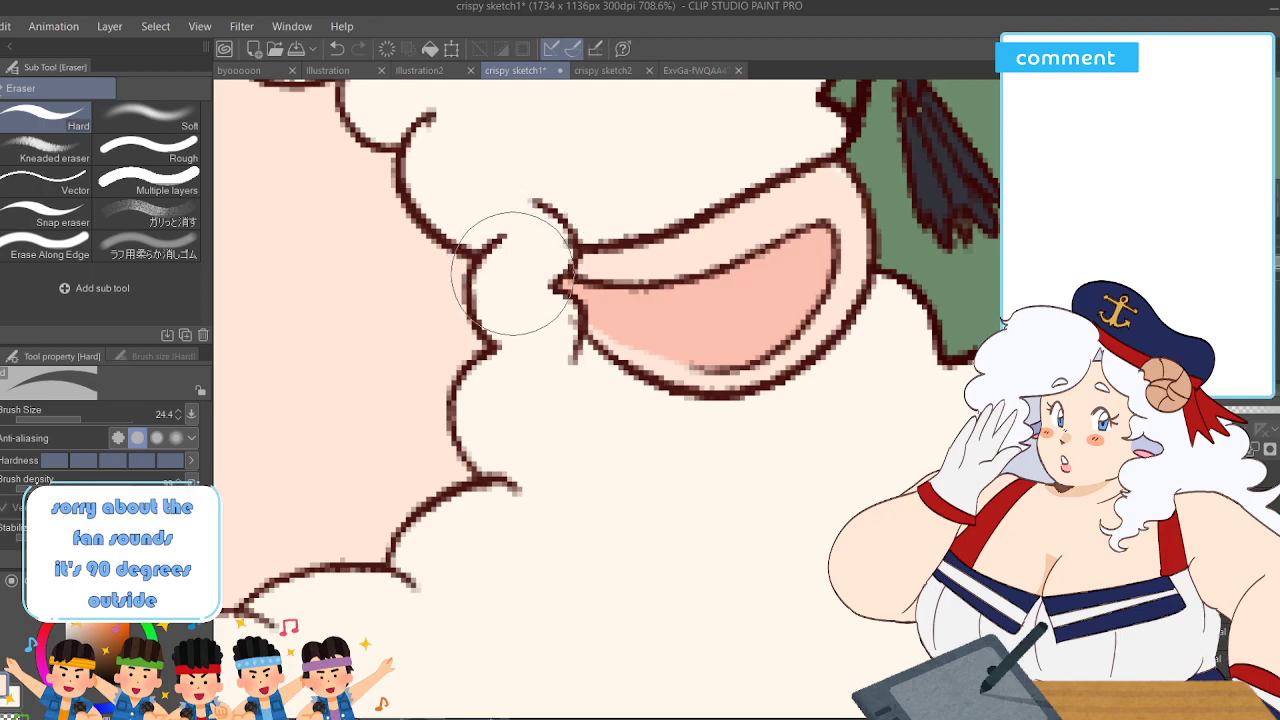
scroll(536, 242, up, 2)
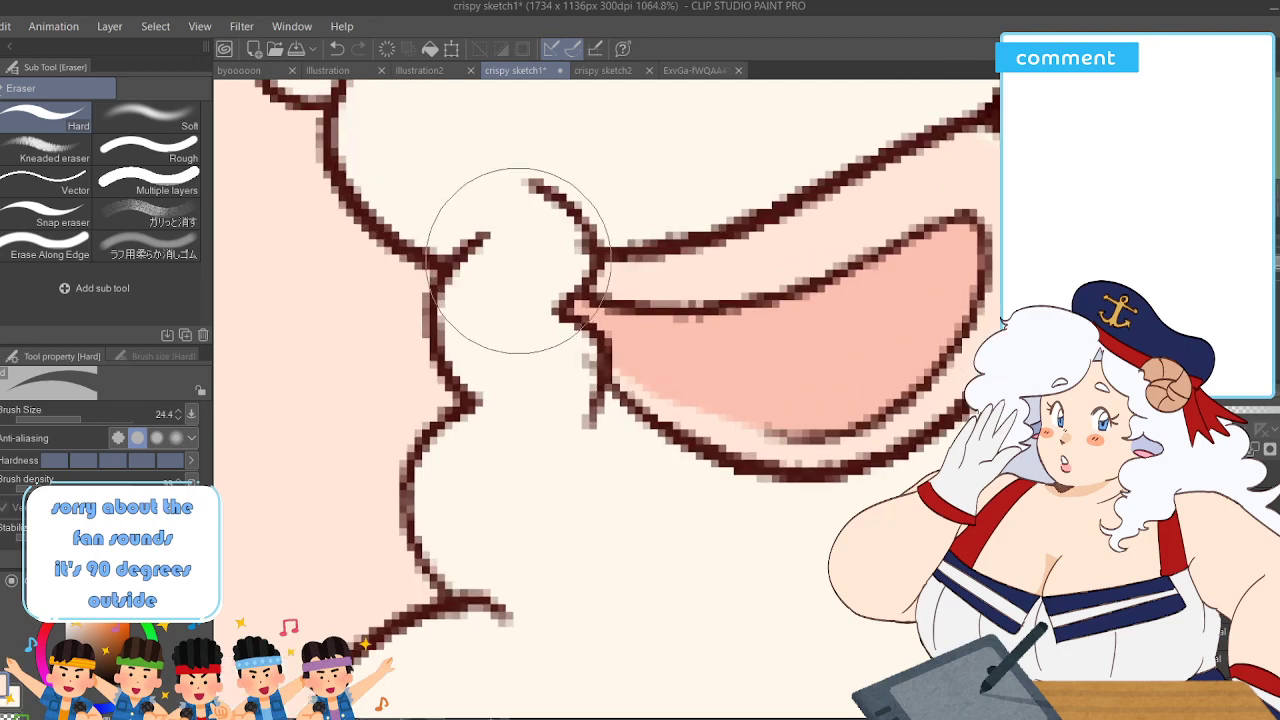
click(71, 415)
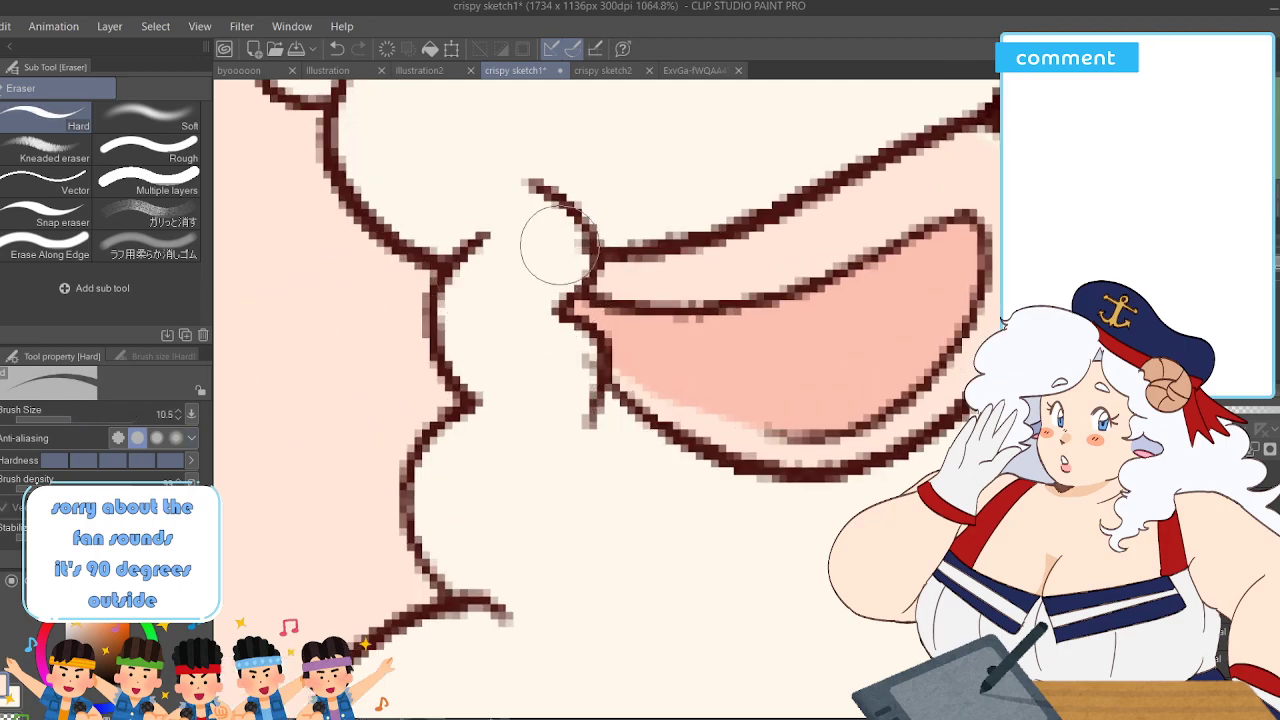
scroll(570, 355, down, 8)
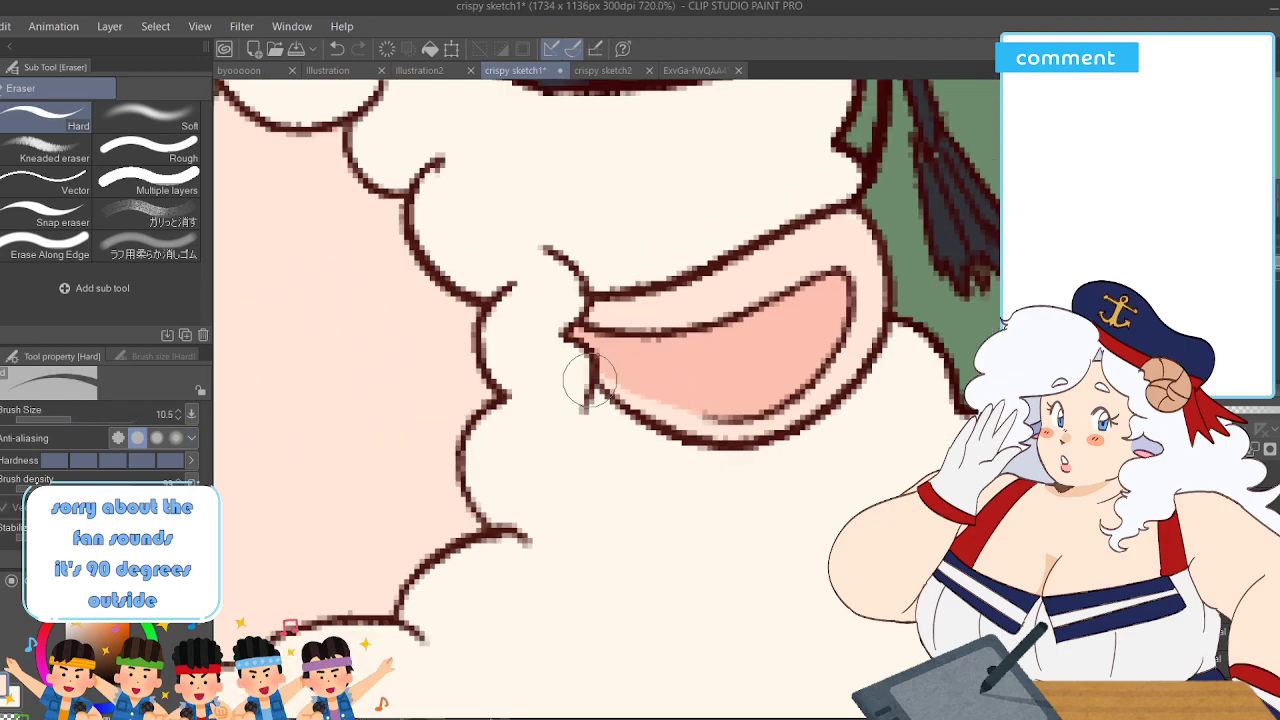
scroll(585, 290, up, 5)
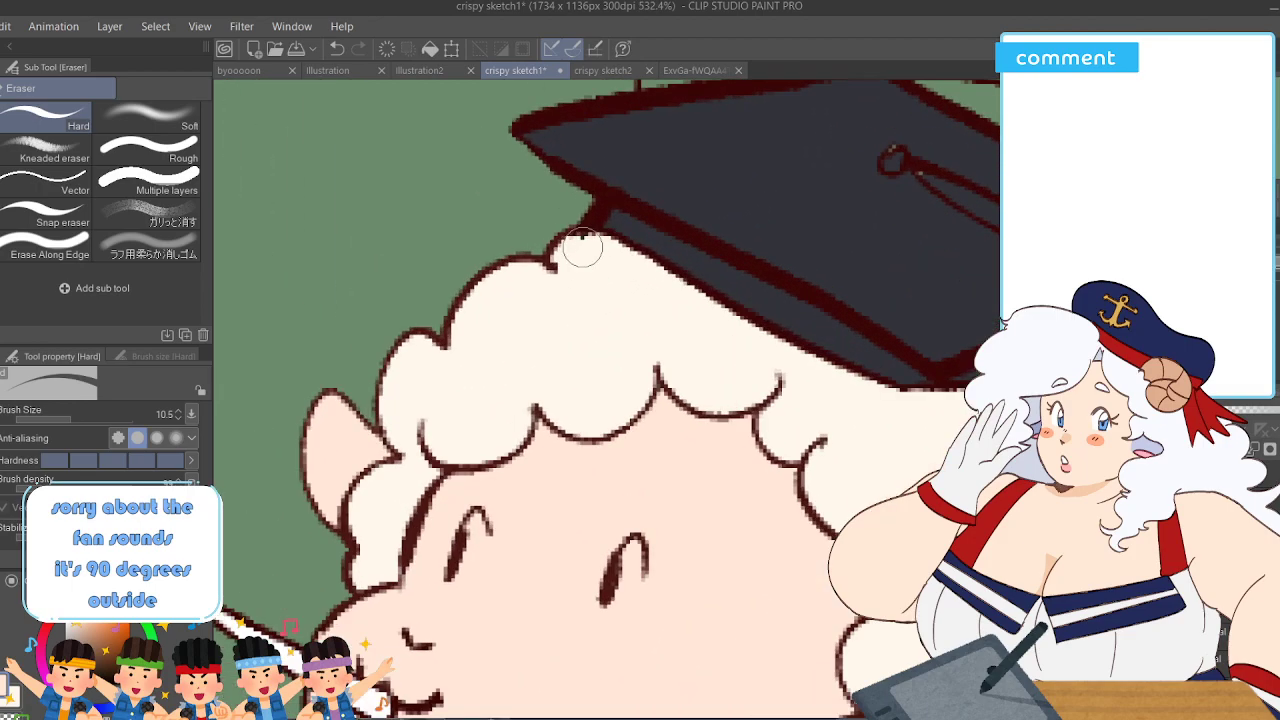
scroll(572, 280, down, 2)
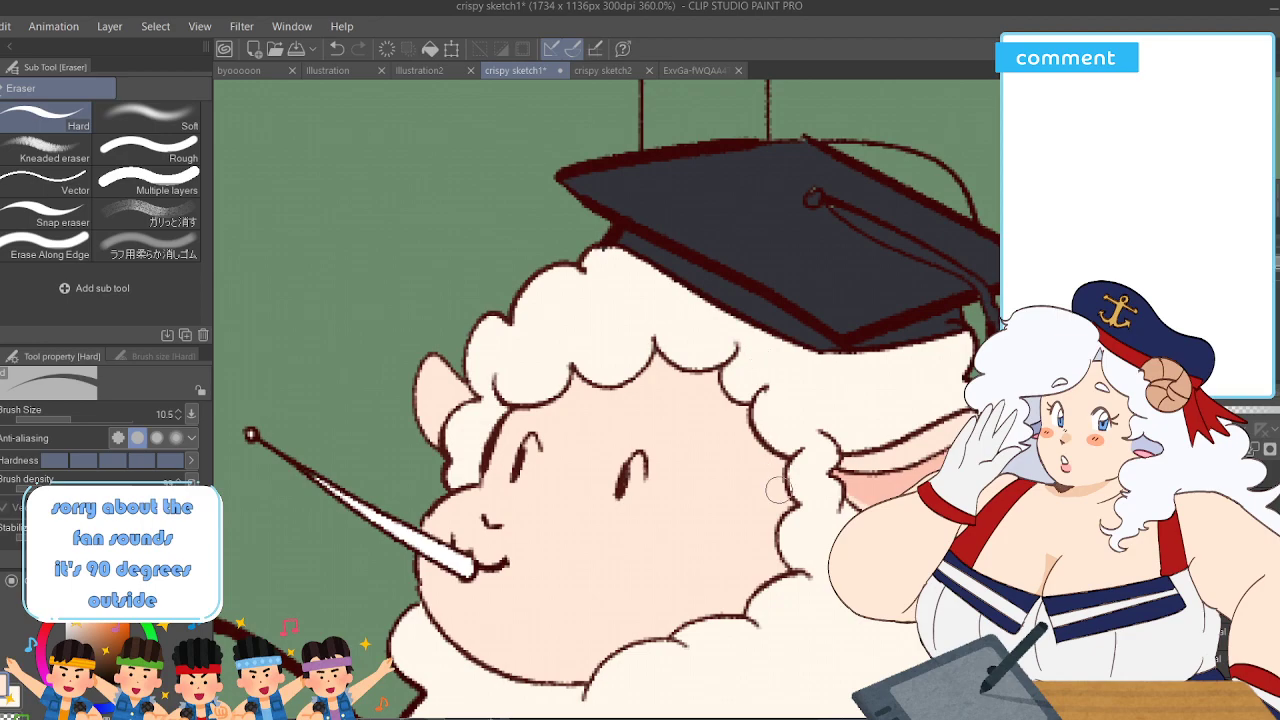
scroll(552, 167, up, 3)
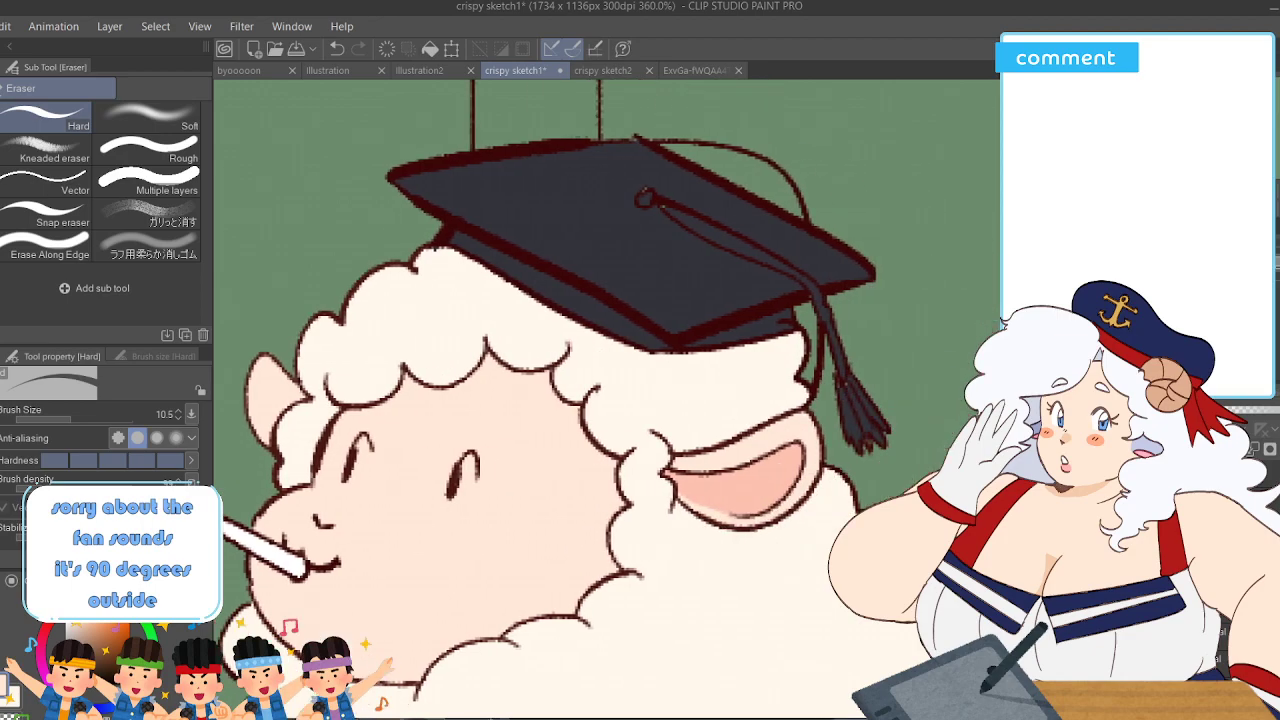
scroll(552, 167, up, 1)
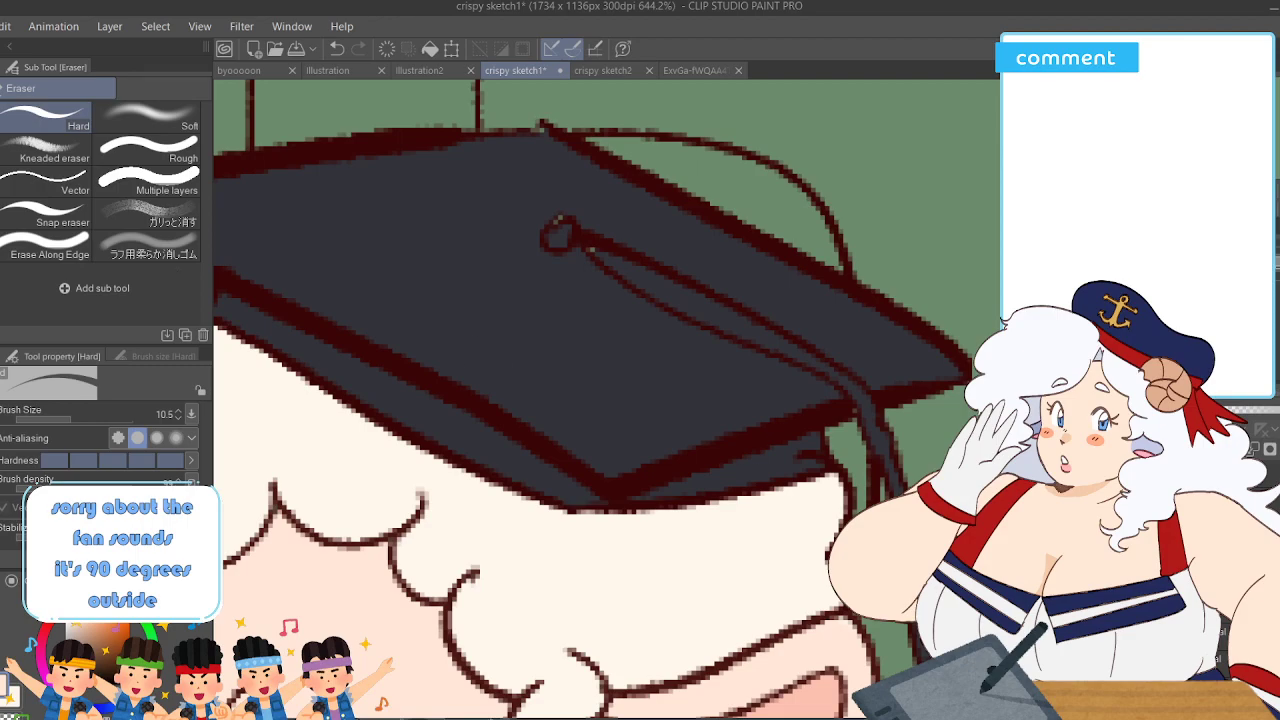
- Choose a golden yellow and fill in the button on top of the graduation cap with the Fill-in mono pen
alt+click(368, 217)
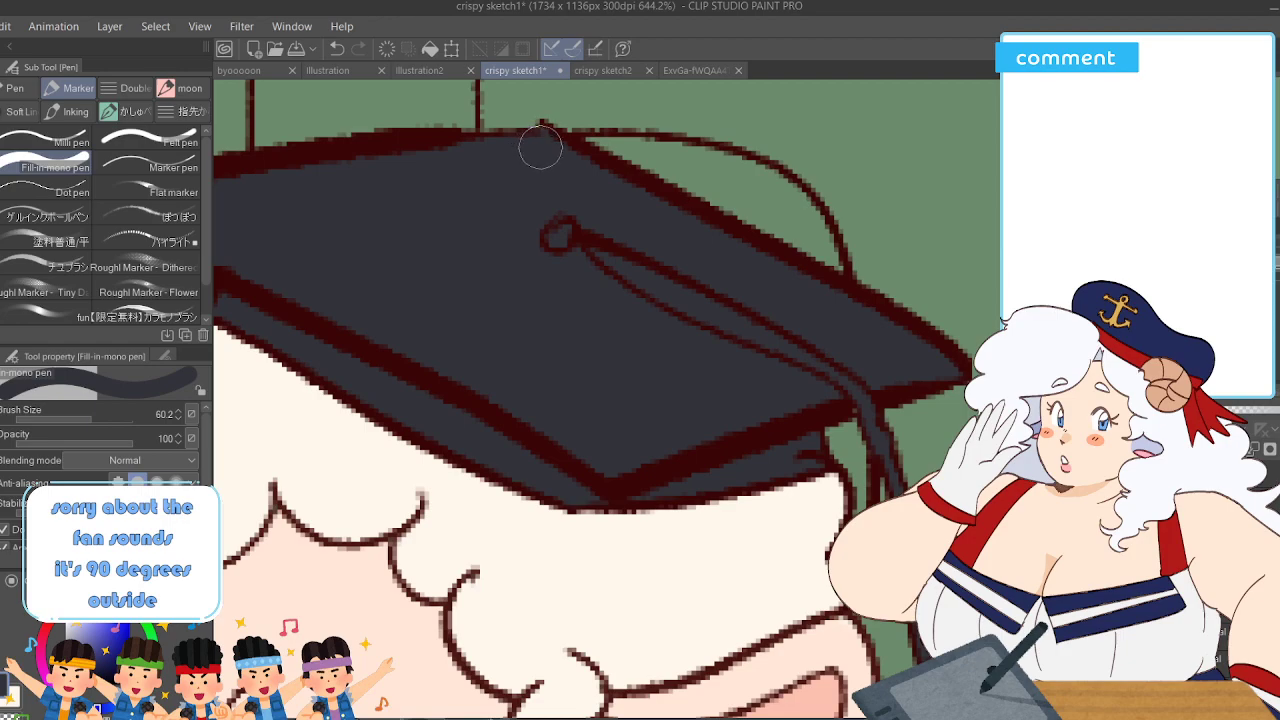
click(62, 626)
mouse_move(98, 668)
mouse_down()
mouse_move(112, 638)
mouse_move(98, 628)
mouse_move(114, 626)
mouse_up()
click(80, 612)
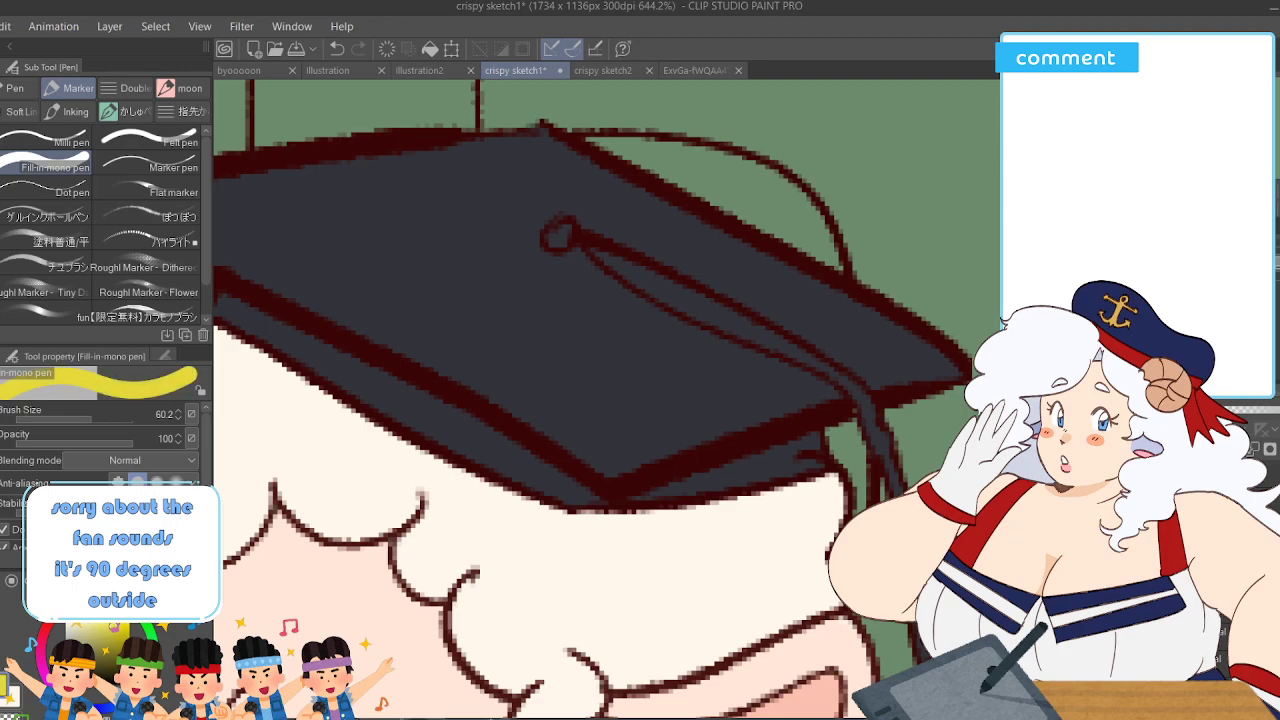
scroll(600, 240, up, 5)
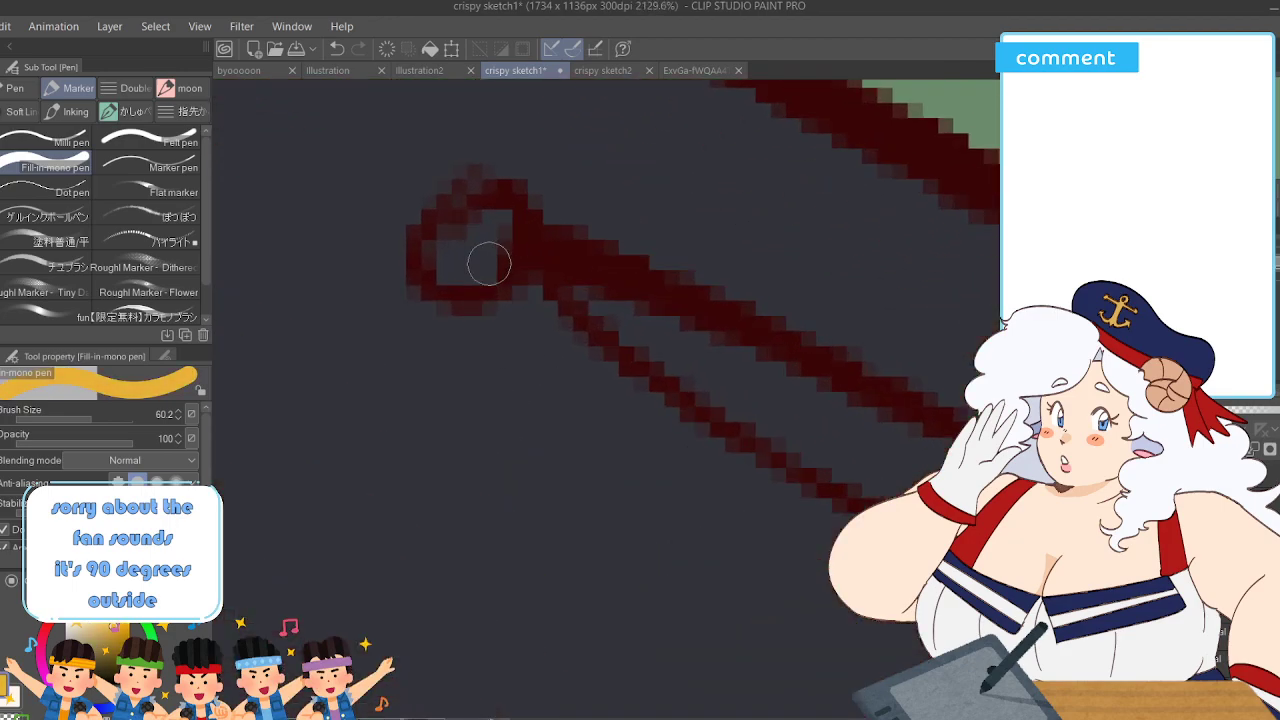
mouse_move(489, 264)
mouse_down()
mouse_move(478, 238)
mouse_move(468, 258)
mouse_up()
scroll(545, 218, down, 2)
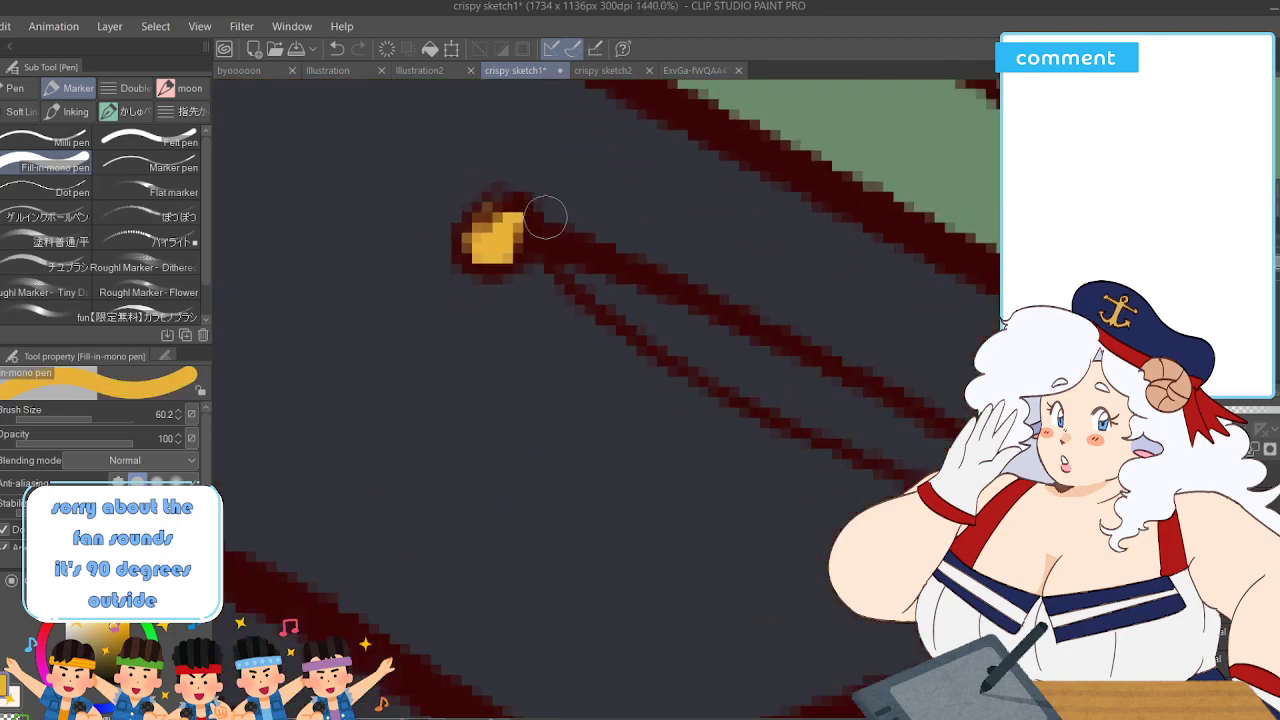
- Paint the tassel cord running across the top of the graduation cap golden yellow
scroll(666, 349, up, 2)
mouse_move(585, 258)
mouse_down()
mouse_move(757, 371)
mouse_move(814, 386)
mouse_move(730, 365)
mouse_move(552, 240)
mouse_move(529, 209)
mouse_up()
scroll(555, 220, down, 2)
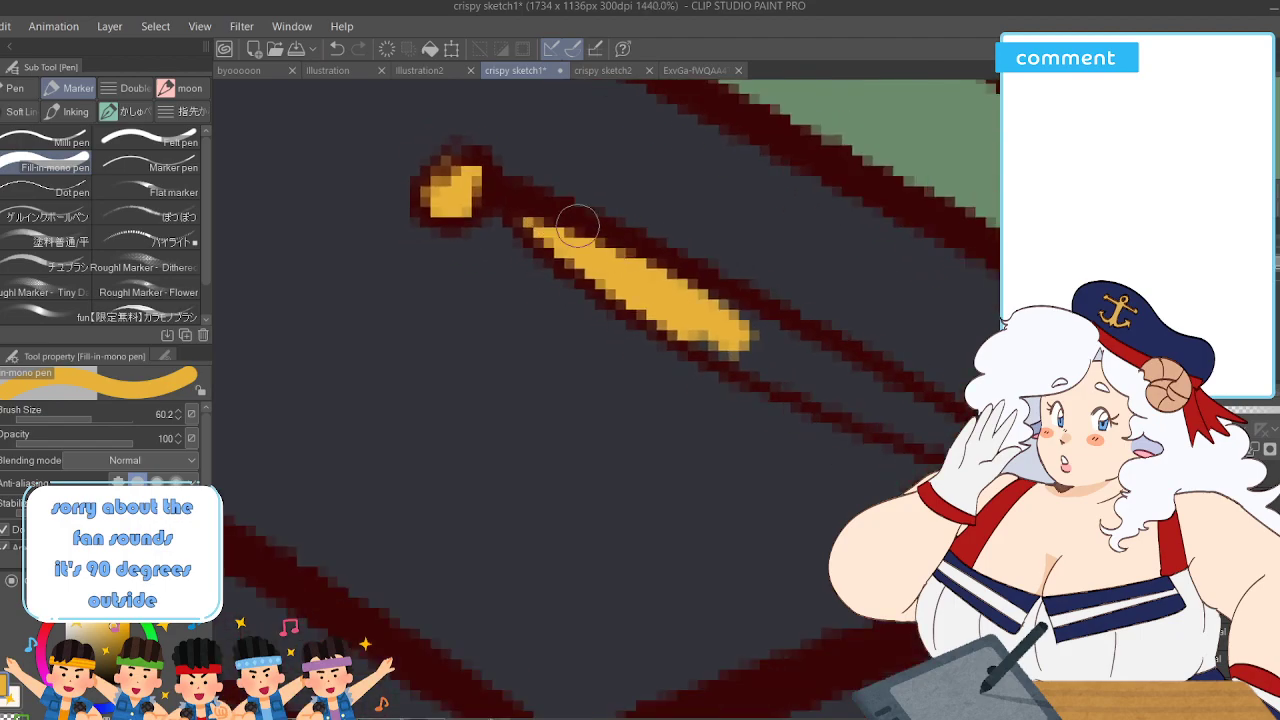
mouse_move(791, 337)
mouse_down()
mouse_move(875, 409)
mouse_move(730, 309)
mouse_move(671, 313)
mouse_move(889, 414)
mouse_move(837, 376)
mouse_move(945, 432)
mouse_up()
scroll(953, 440, down, 2)
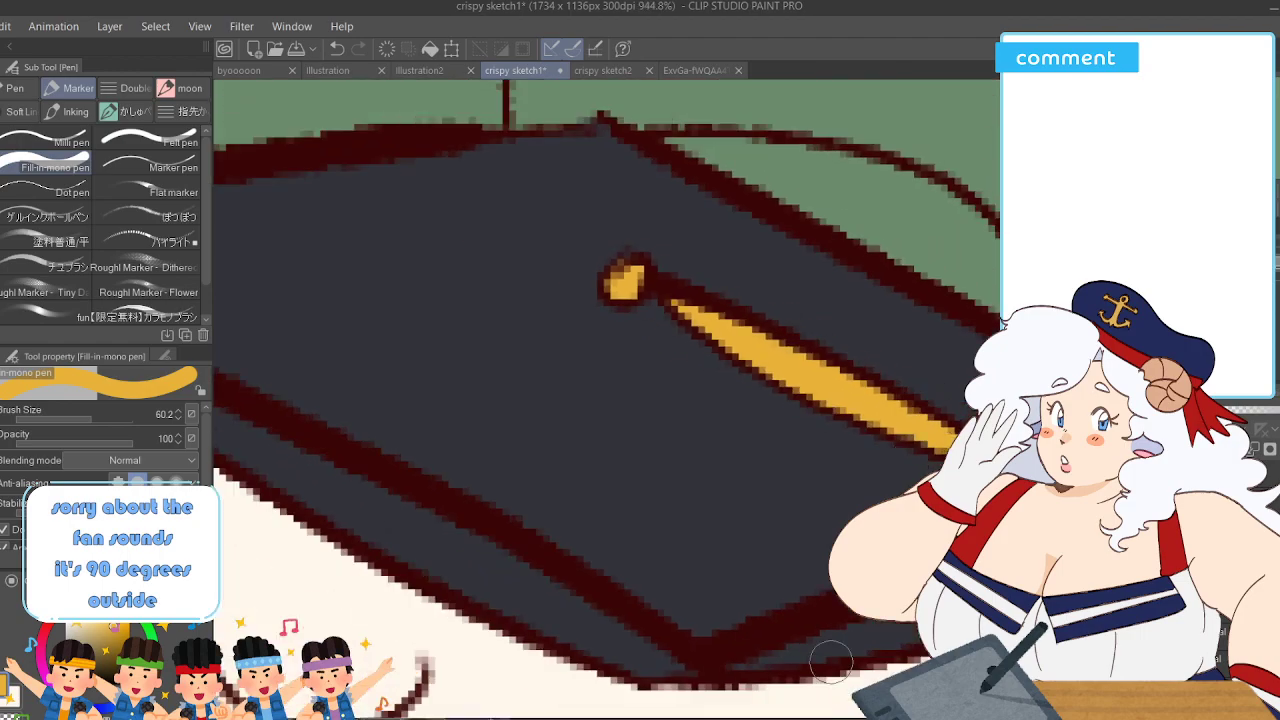
- Continue the golden yellow tassel cord over the graduation cap's edge and down its hanging part with the Fill-in mono pen
scroll(830, 660, down, 1)
scroll(629, 529, up, 6)
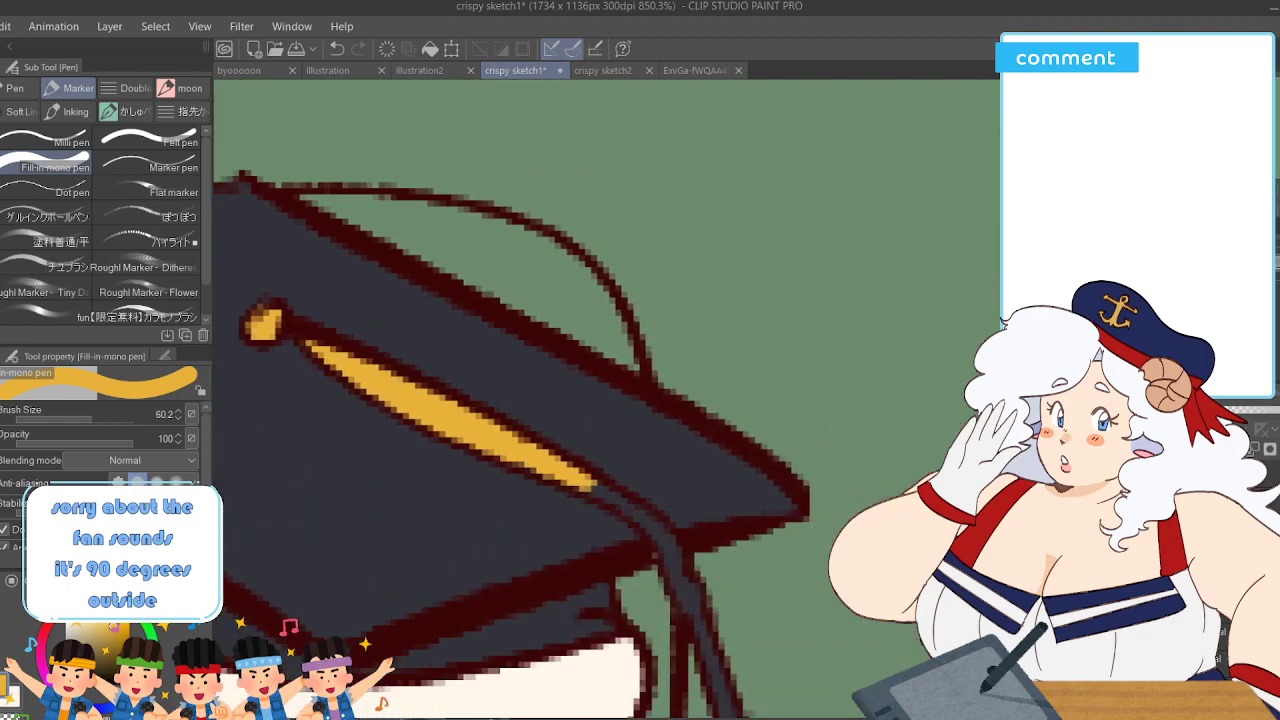
mouse_move(627, 477)
mouse_down()
mouse_move(449, 378)
mouse_move(659, 497)
mouse_move(785, 680)
mouse_move(860, 347)
mouse_up()
scroll(826, 506, down, 5)
scroll(817, 285, up, 4)
mouse_move(812, 240)
mouse_down()
mouse_move(852, 313)
mouse_move(839, 300)
mouse_move(905, 498)
mouse_up()
drag(900, 625, 908, 645)
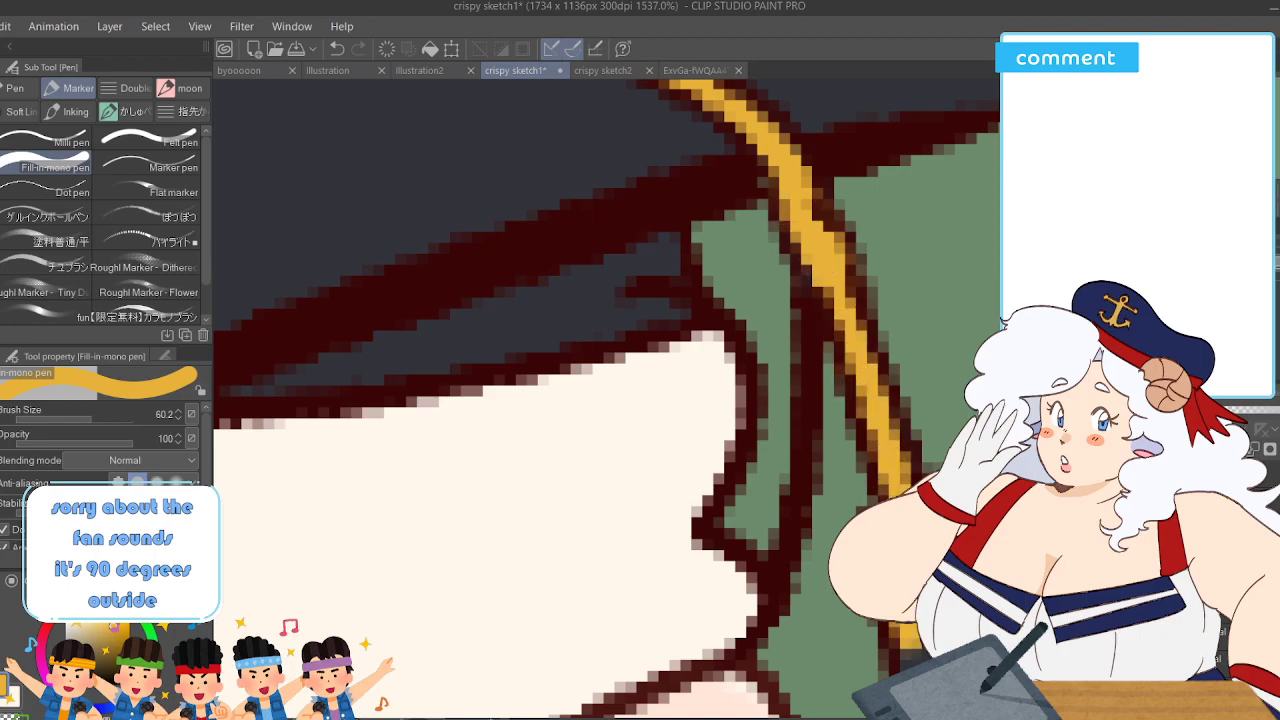
scroll(606, 399, down, 3)
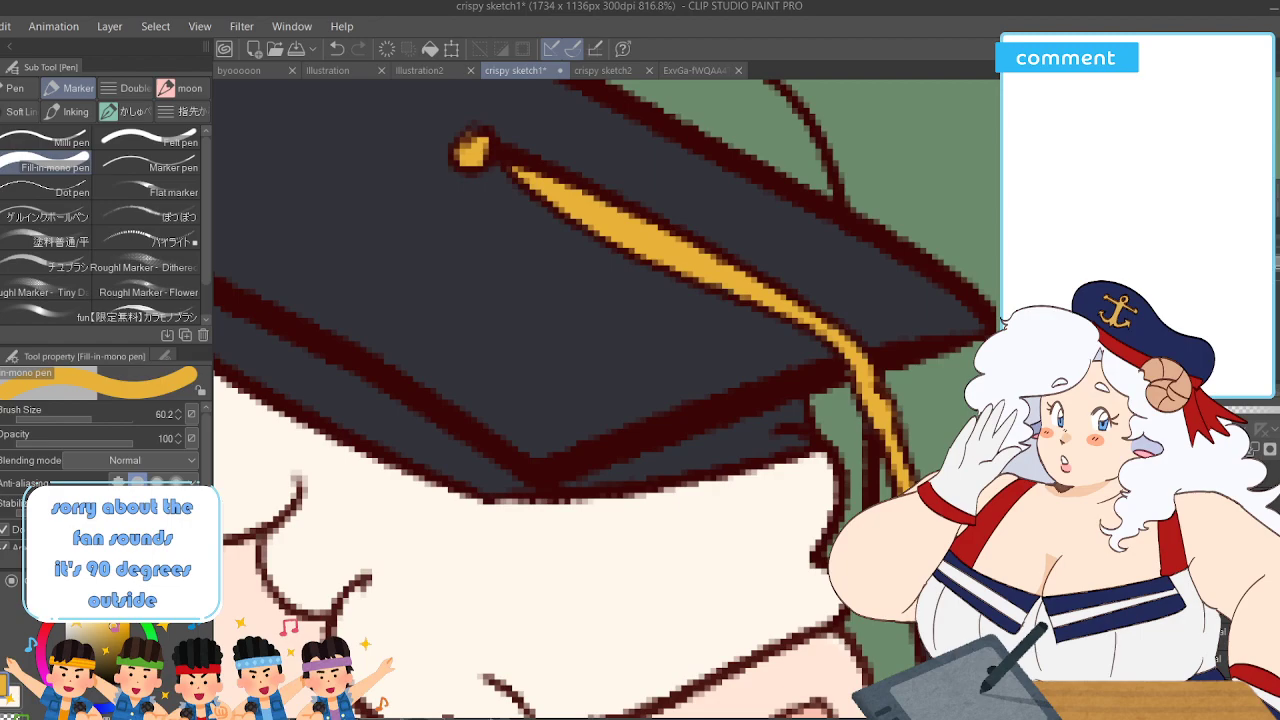
- Fill the tassel's fringed end beside the teacher sheep's ear with golden yellow and check the finished cap in the whole illustration
mouse_move(938, 686)
mouse_down()
mouse_move(941, 303)
mouse_move(960, 330)
mouse_move(920, 200)
mouse_up()
scroll(941, 301, up, 3)
scroll(918, 200, down, 2)
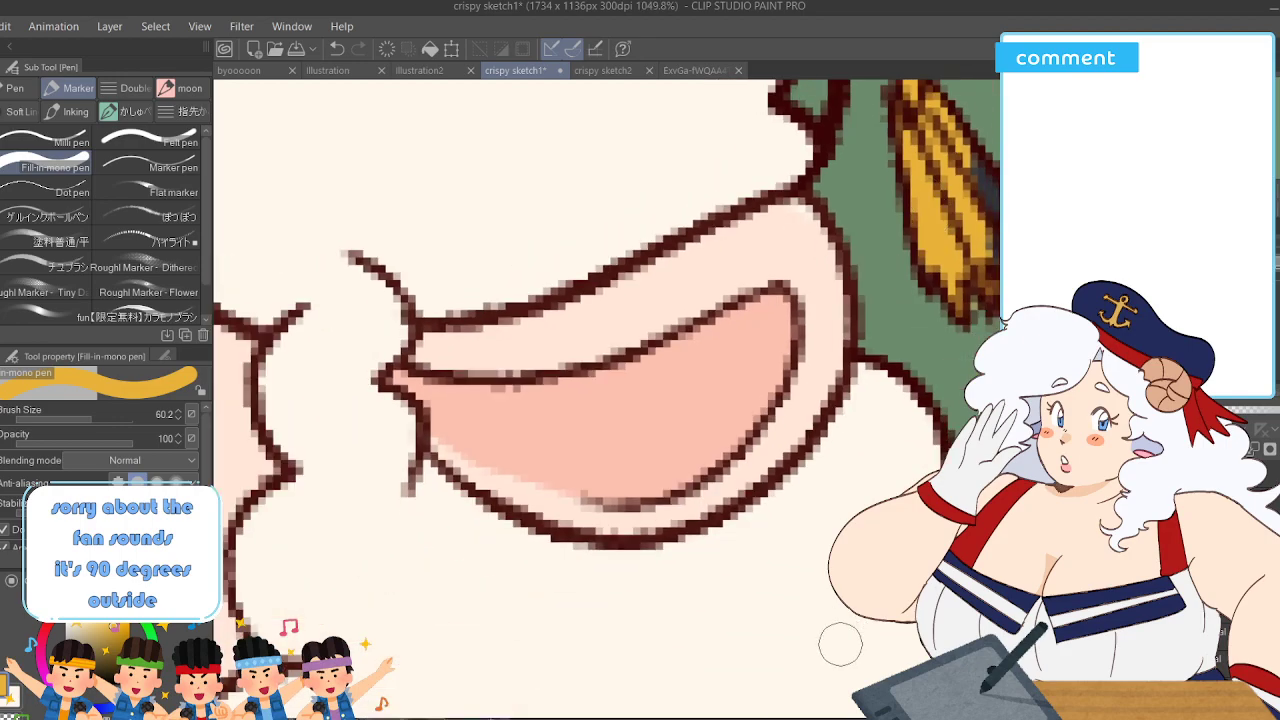
mouse_move(985, 280)
mouse_down()
mouse_move(688, 289)
mouse_move(690, 320)
mouse_move(632, 150)
mouse_move(728, 270)
mouse_move(628, 113)
mouse_up()
scroll(688, 289, up, 3)
scroll(628, 113, down, 4)
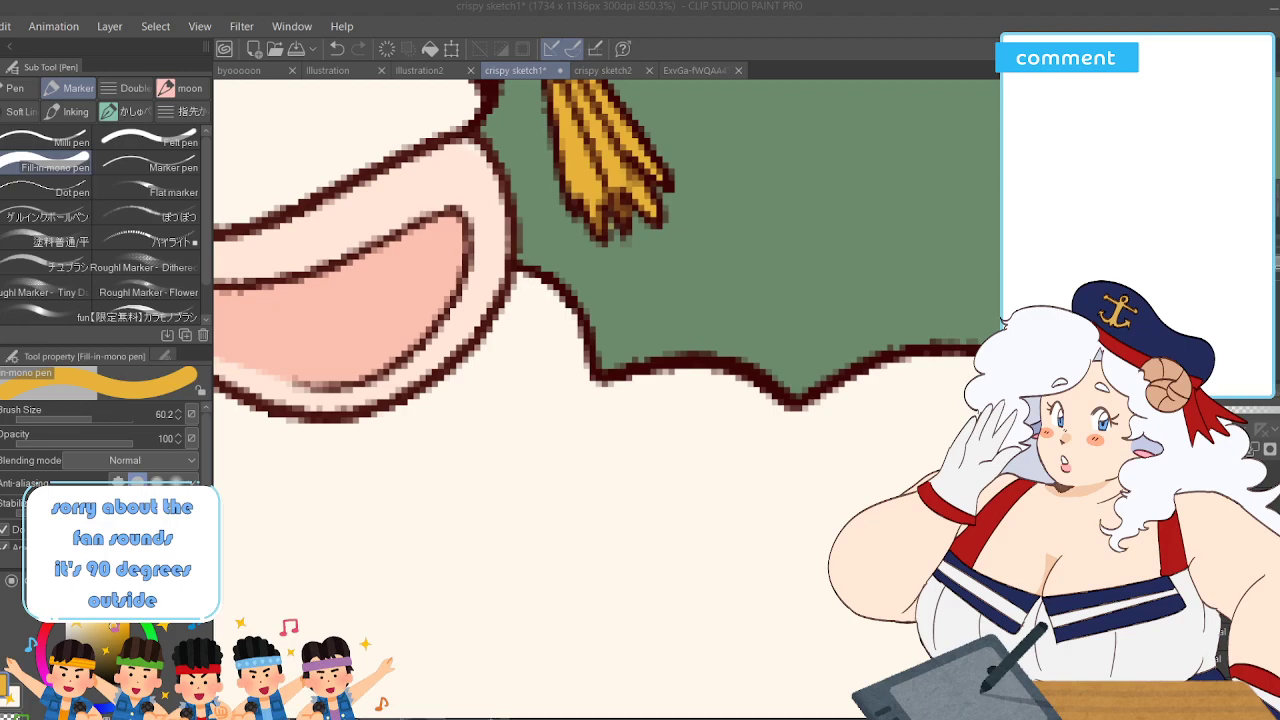
scroll(715, 297, down, 8)
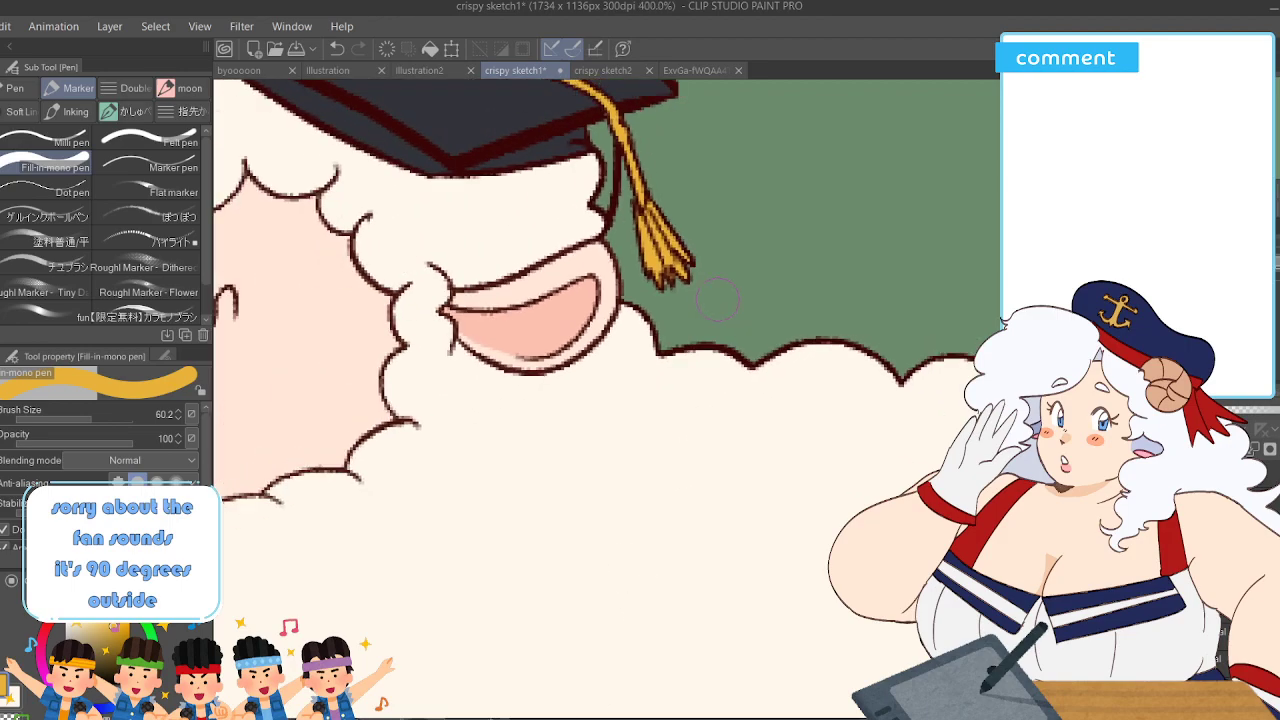
scroll(715, 297, down, 4)
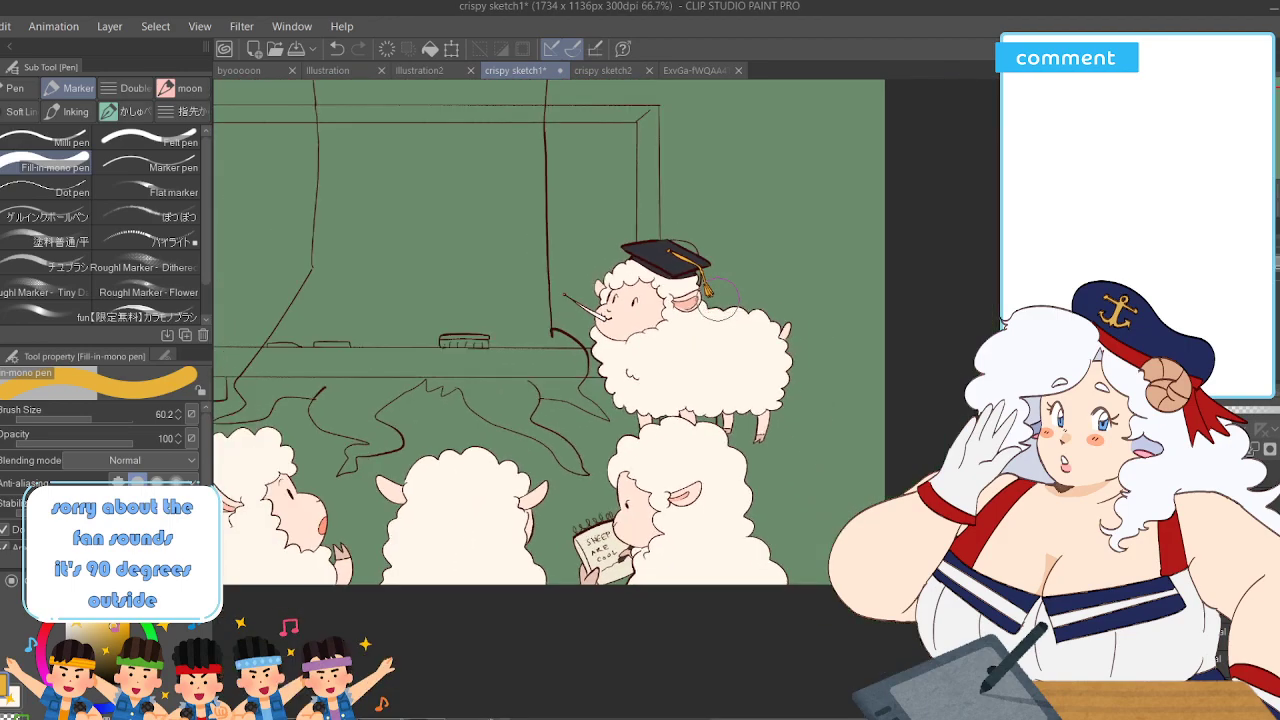
scroll(726, 280, up, 5)
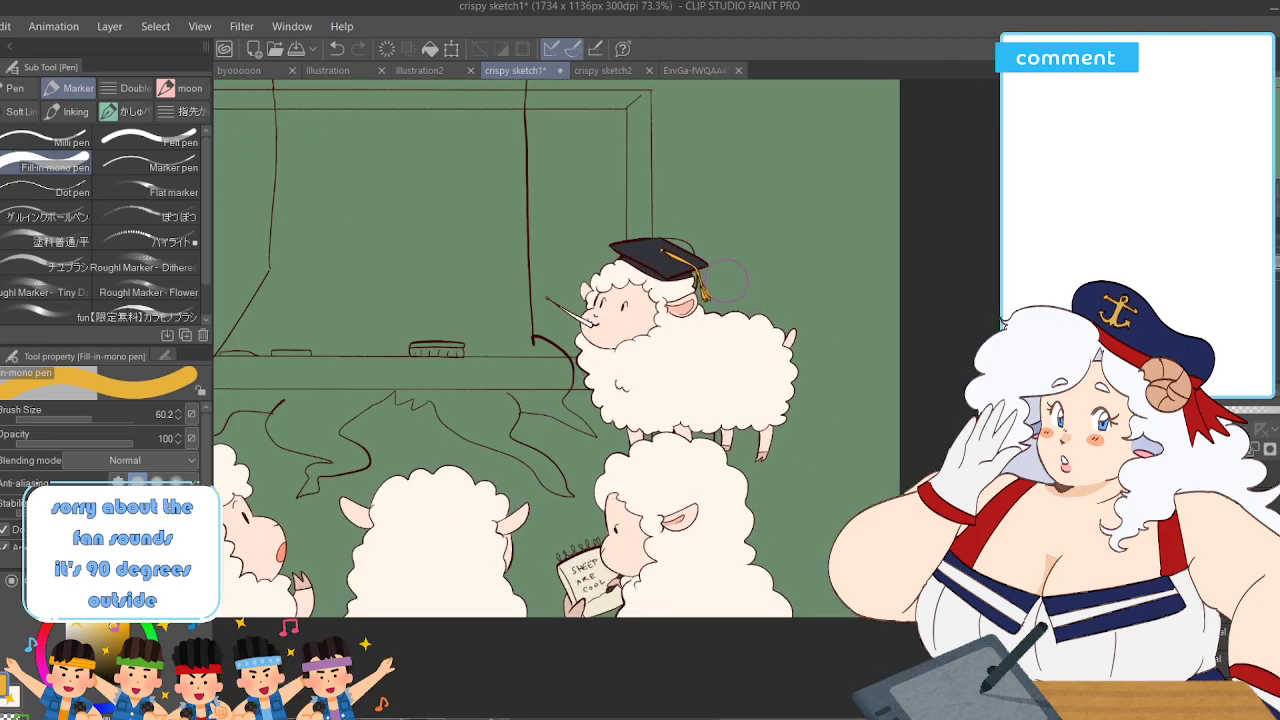
scroll(730, 282, up, 1)
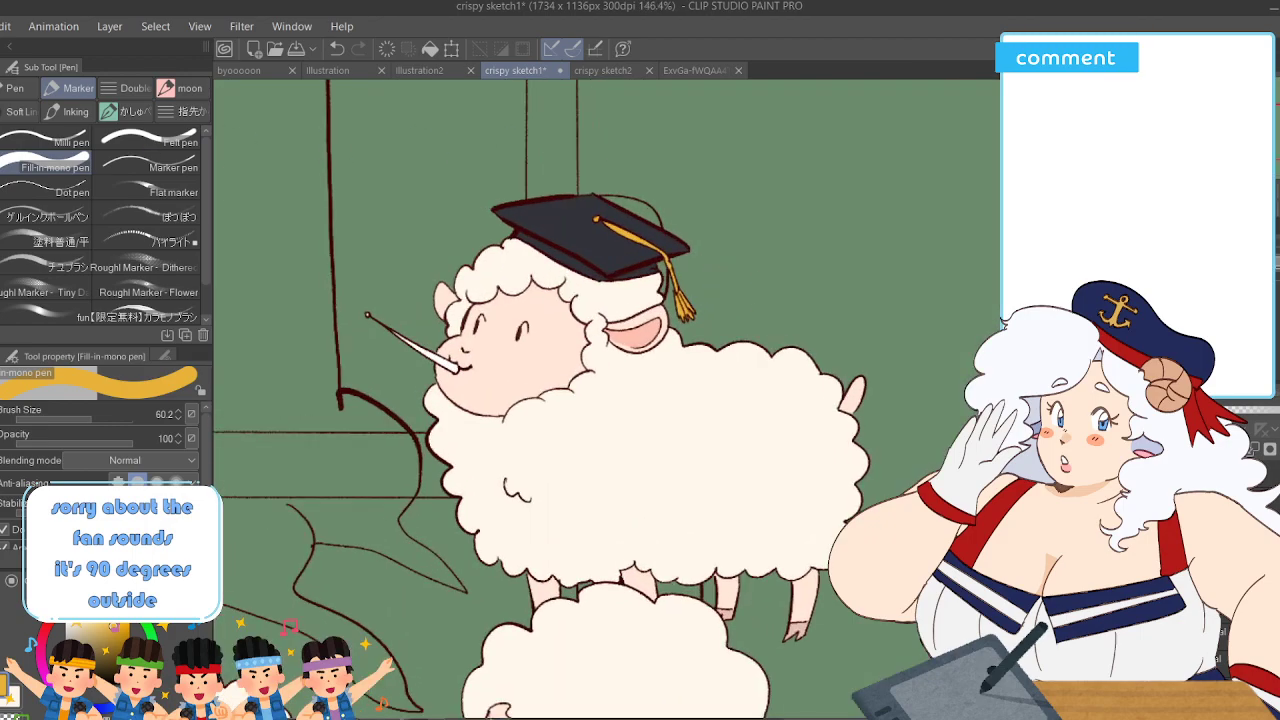
- Try beige shading on the teacher sheep's woolly body with the Dry Gouache brush at size 80, and undo the strokes
key(i)
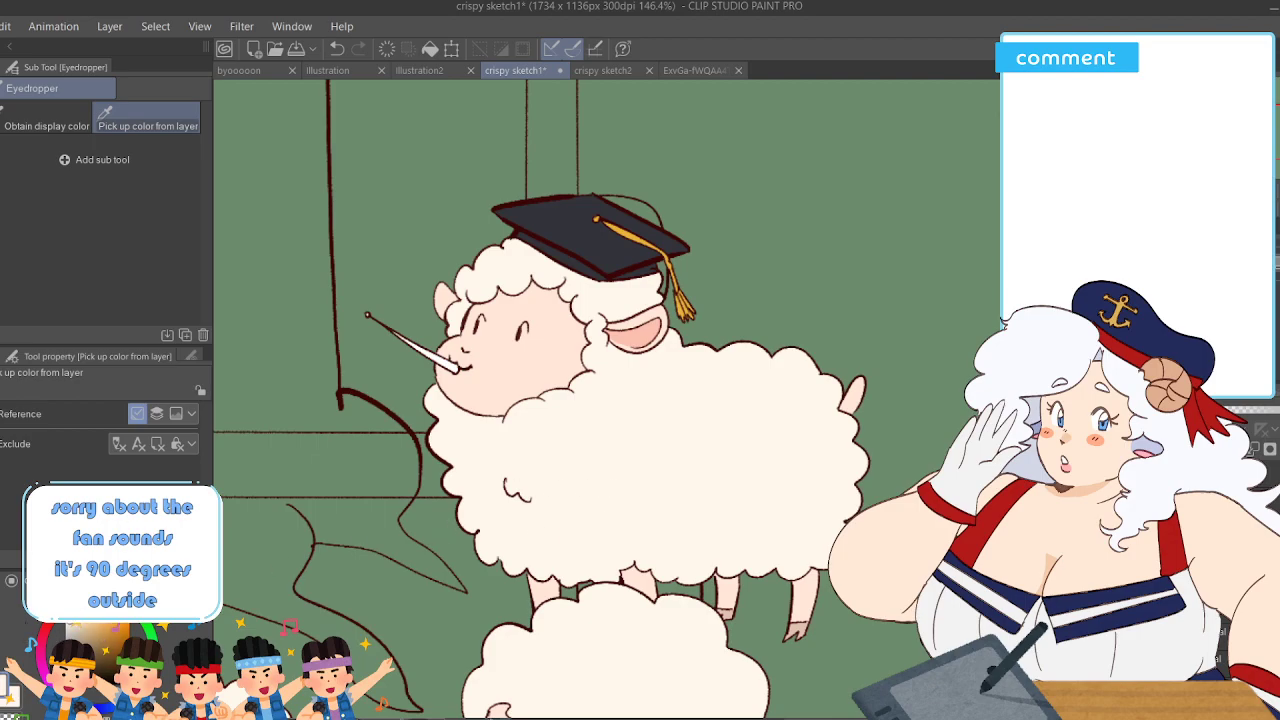
key(b)
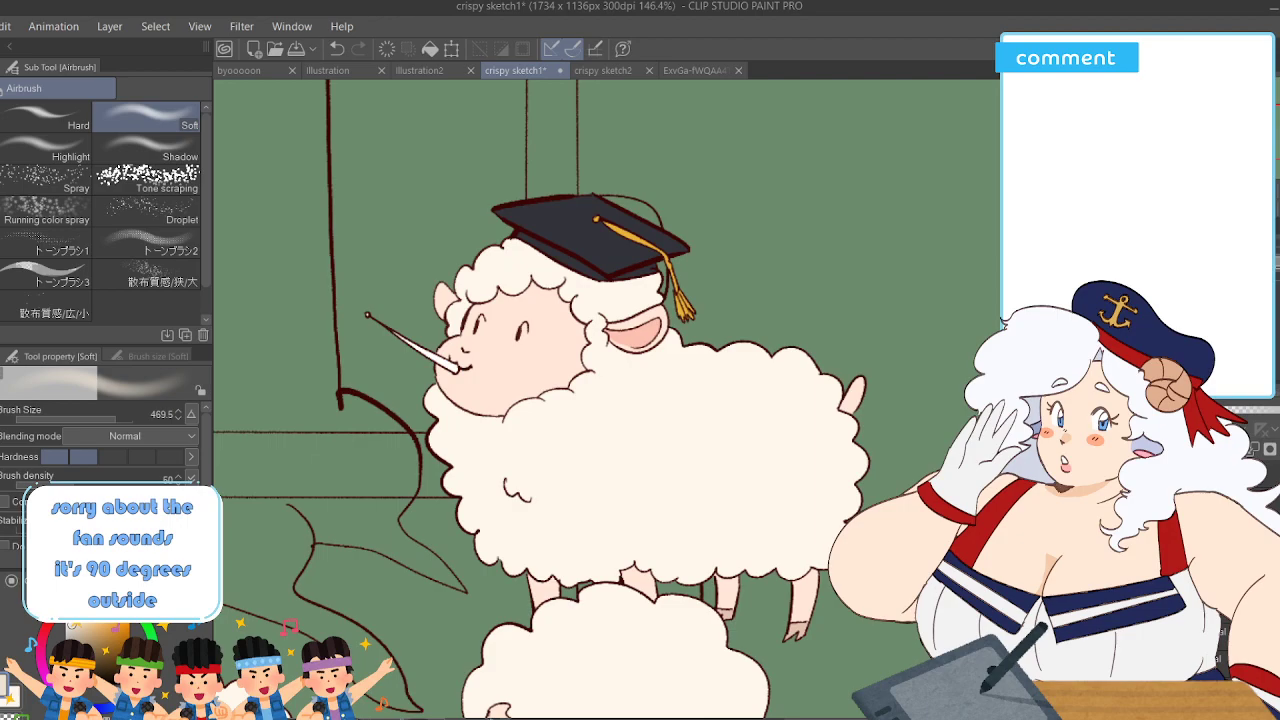
key(b)
key(b)
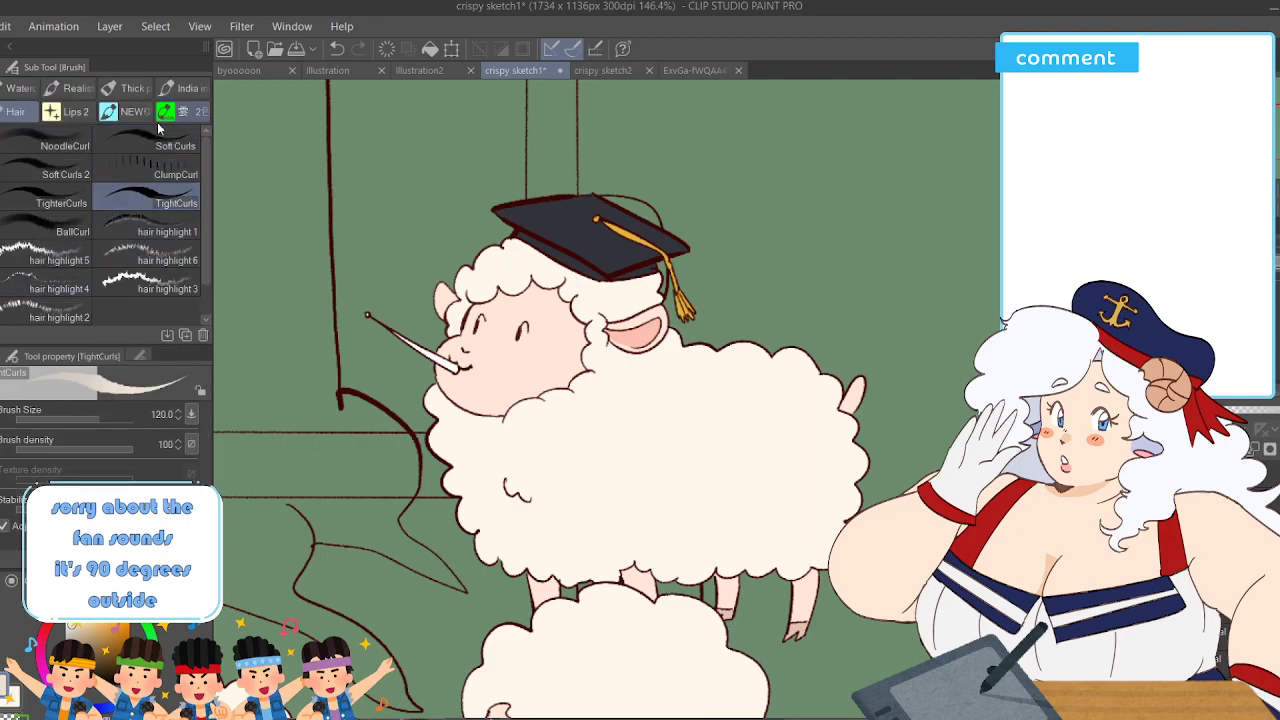
click(132, 94)
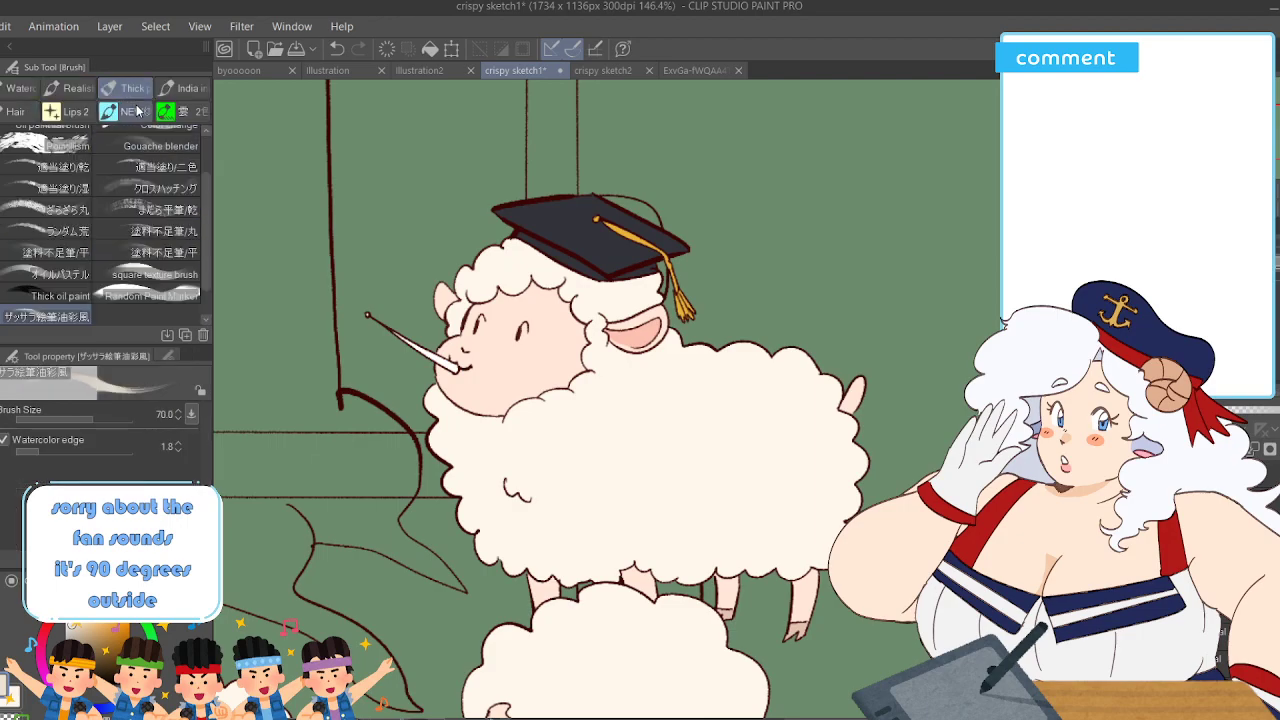
scroll(176, 140, up, 2)
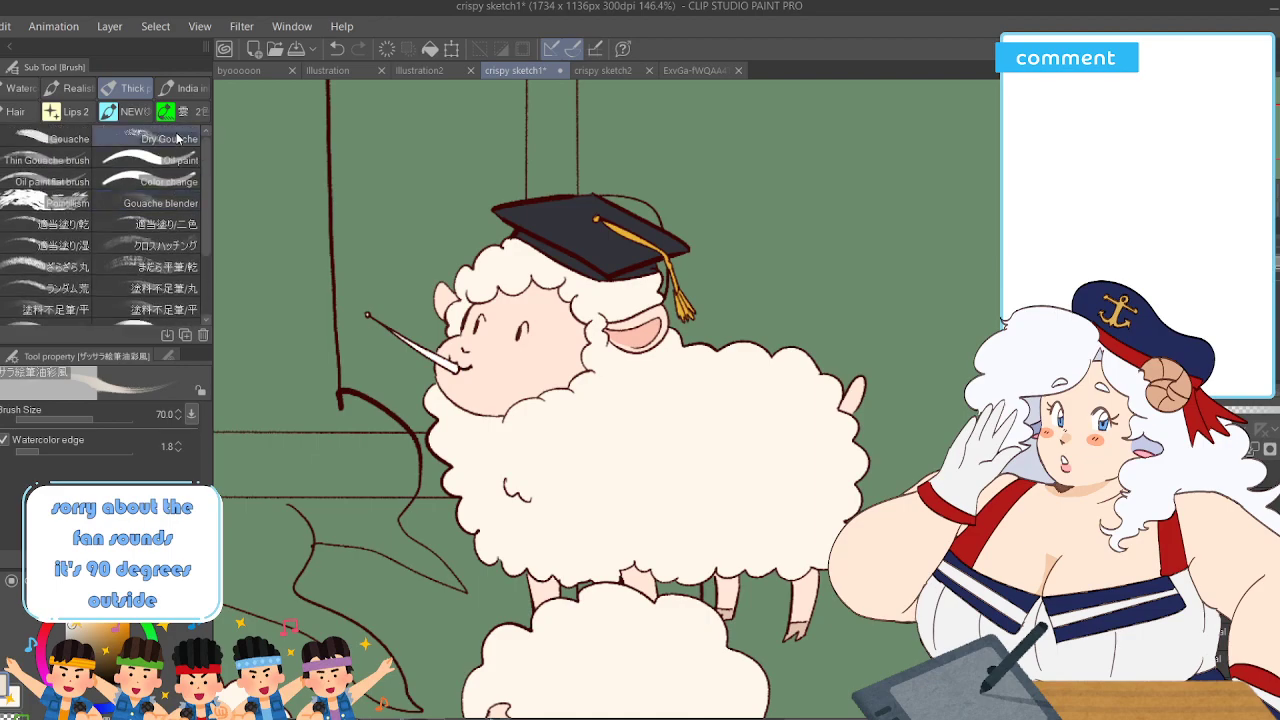
click(183, 135)
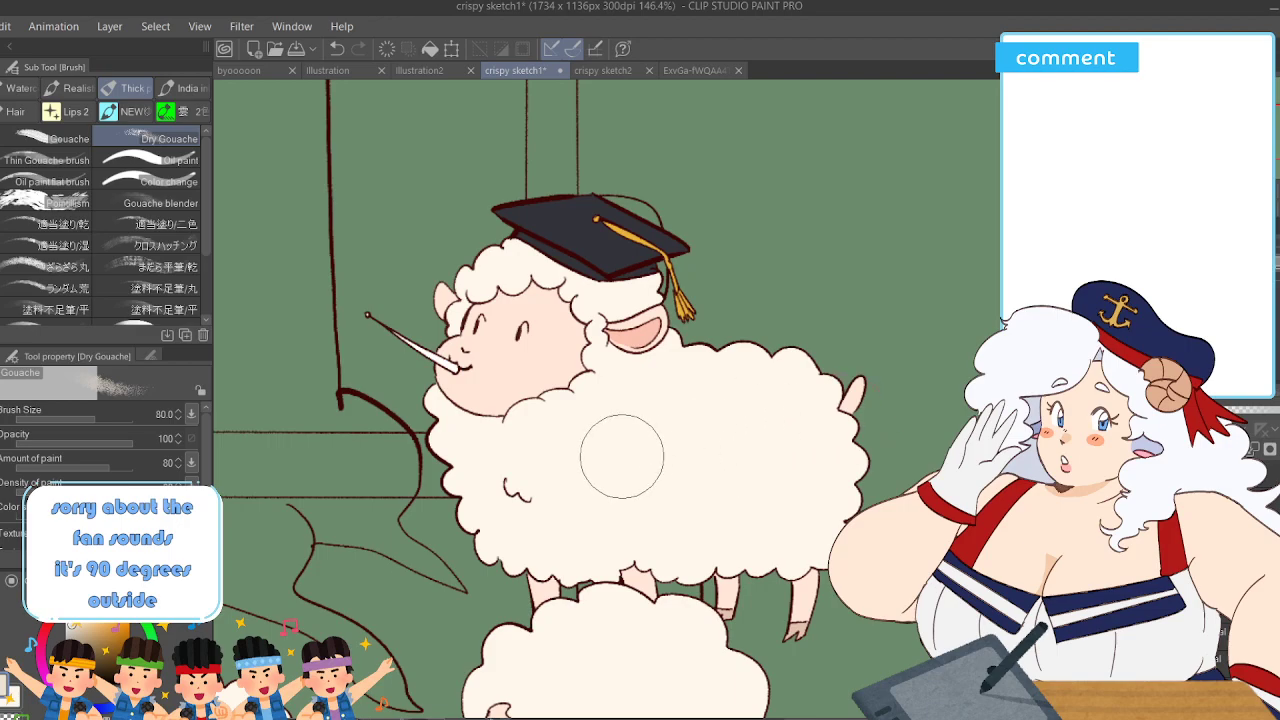
scroll(650, 440, up, 2)
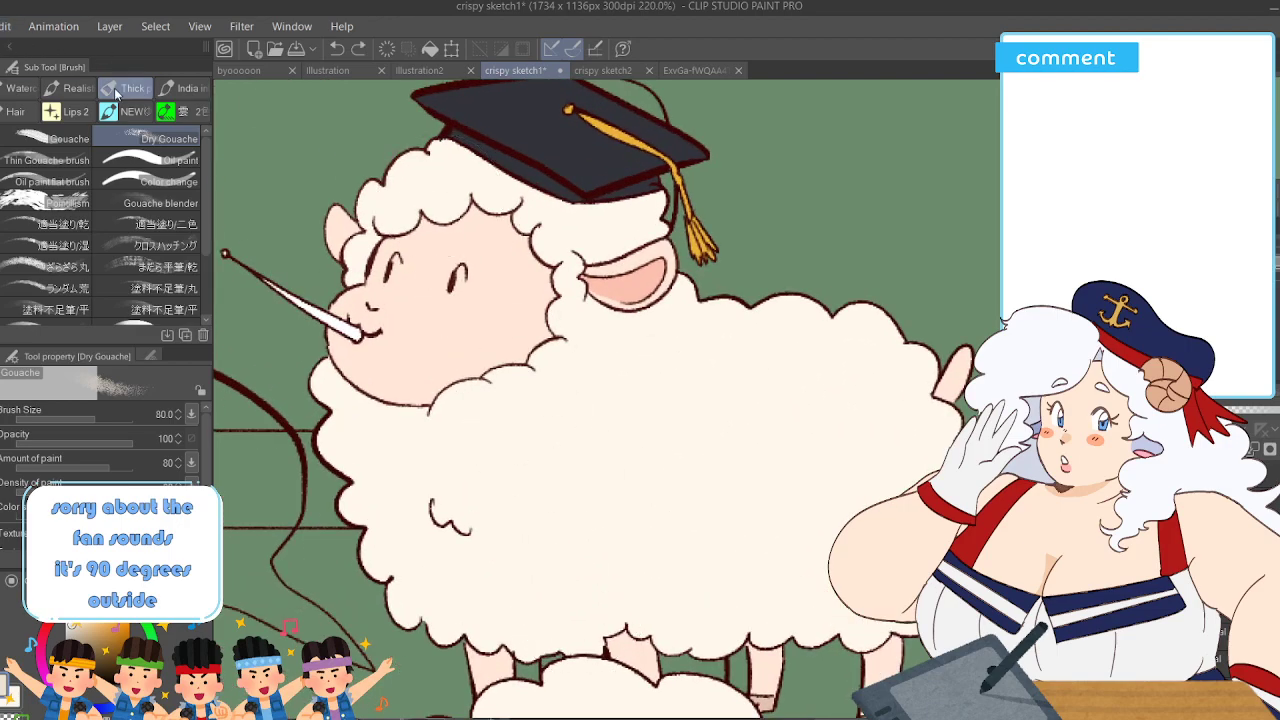
mouse_move(671, 429)
mouse_down()
mouse_move(563, 512)
mouse_move(701, 542)
mouse_move(766, 504)
mouse_move(731, 437)
mouse_move(683, 390)
mouse_move(724, 404)
mouse_move(793, 479)
mouse_move(763, 541)
mouse_move(647, 567)
mouse_up()
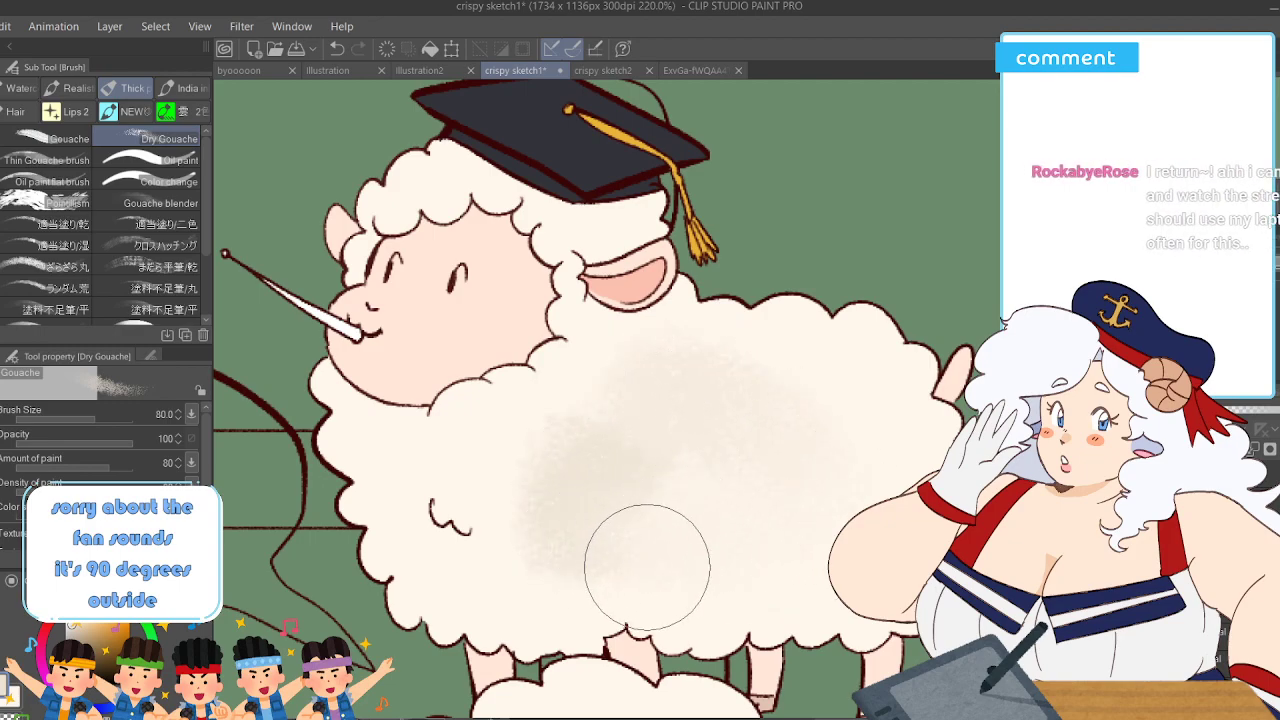
key(ctrl+z)
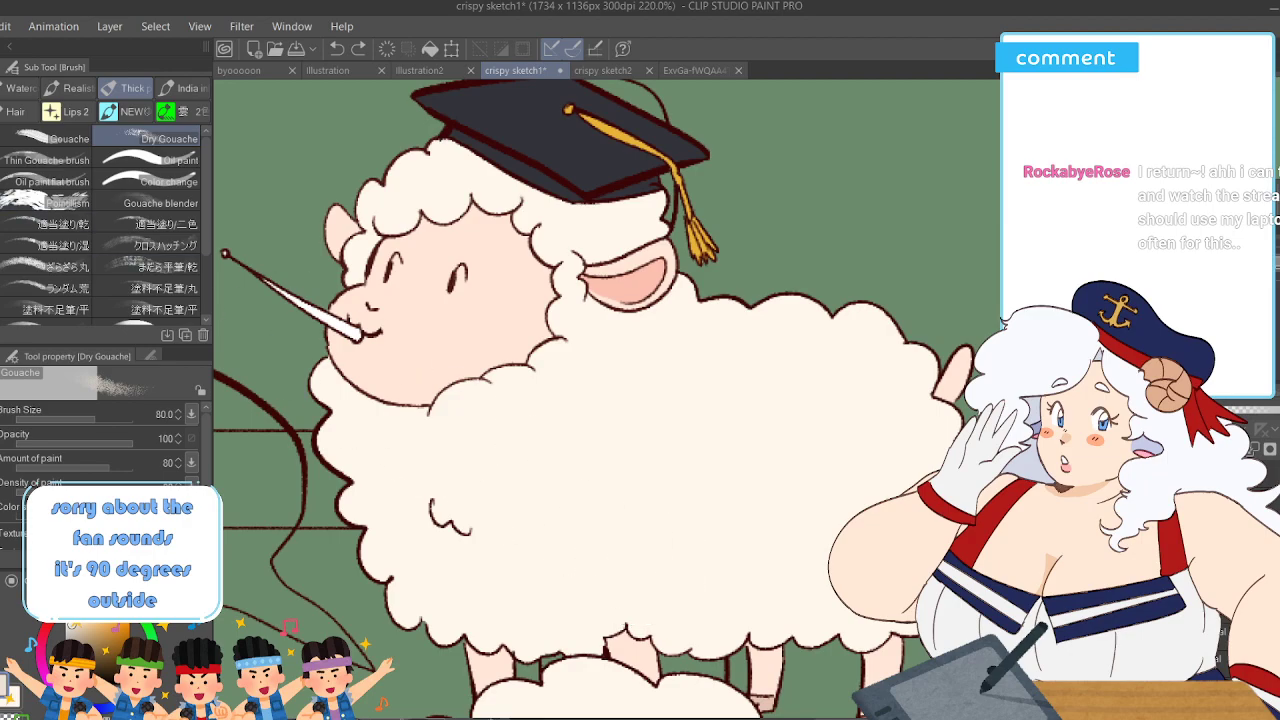
- Try the Wet blotting ink brush at size 13.4 for shading the teacher sheep's wool, and undo the stroke
scroll(165, 210, down, 1)
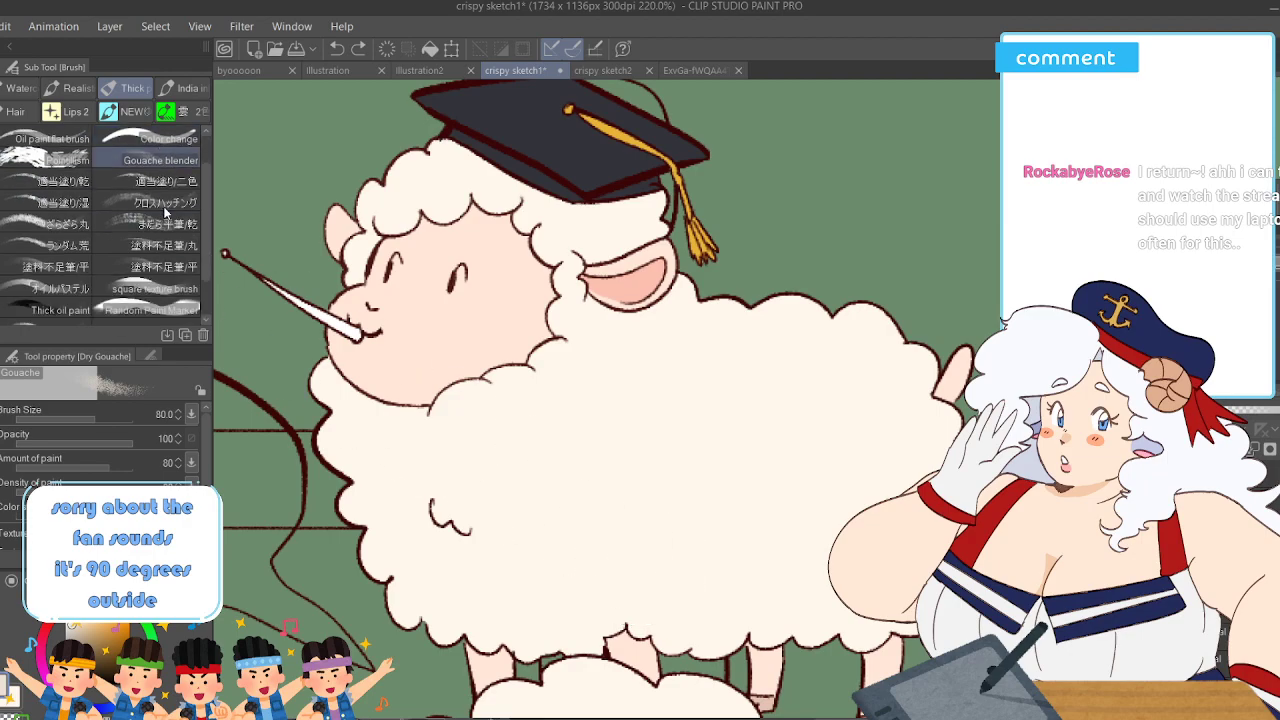
scroll(165, 212, up, 1)
click(70, 88)
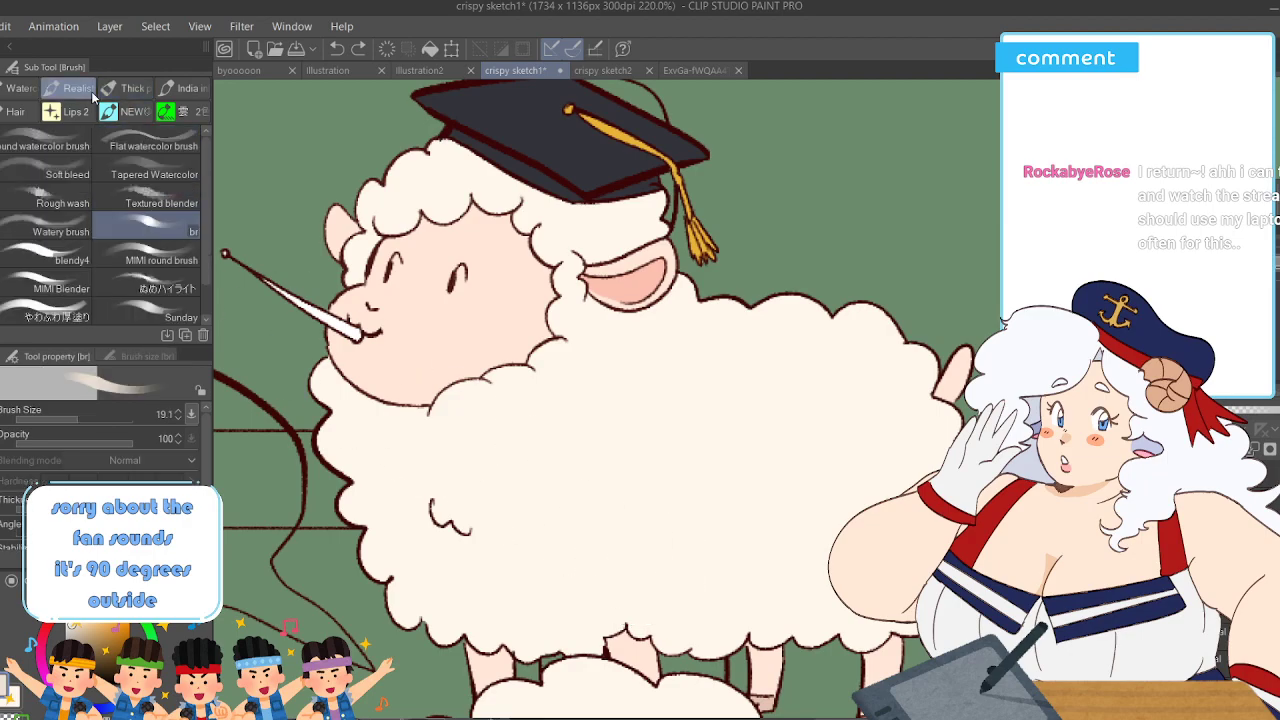
scroll(140, 203, down, 1)
scroll(140, 203, up, 1)
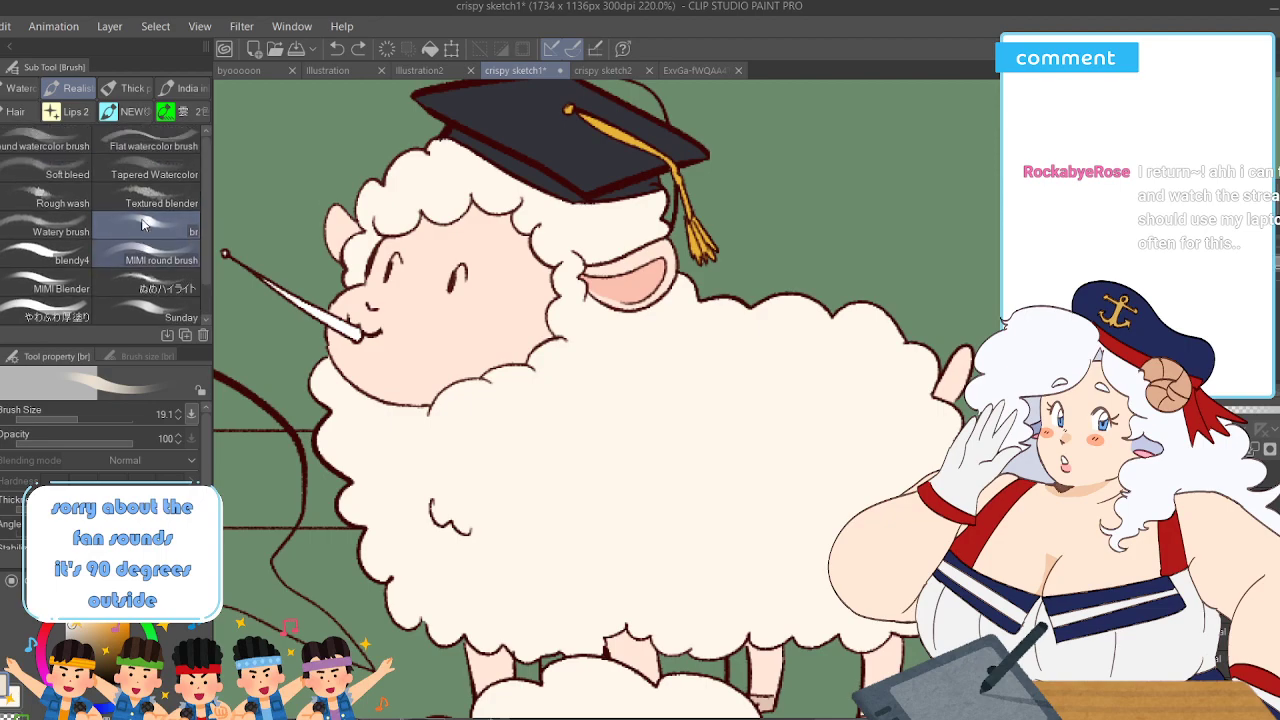
click(167, 90)
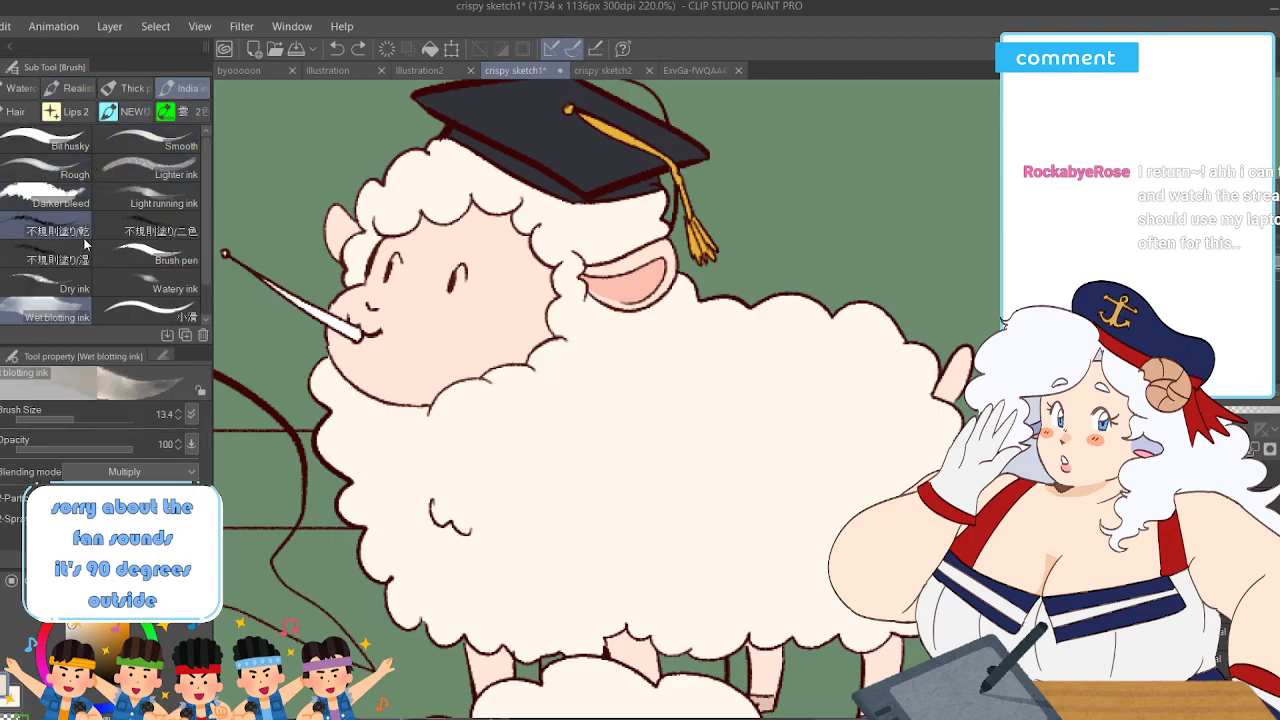
scroll(85, 245, down, 1)
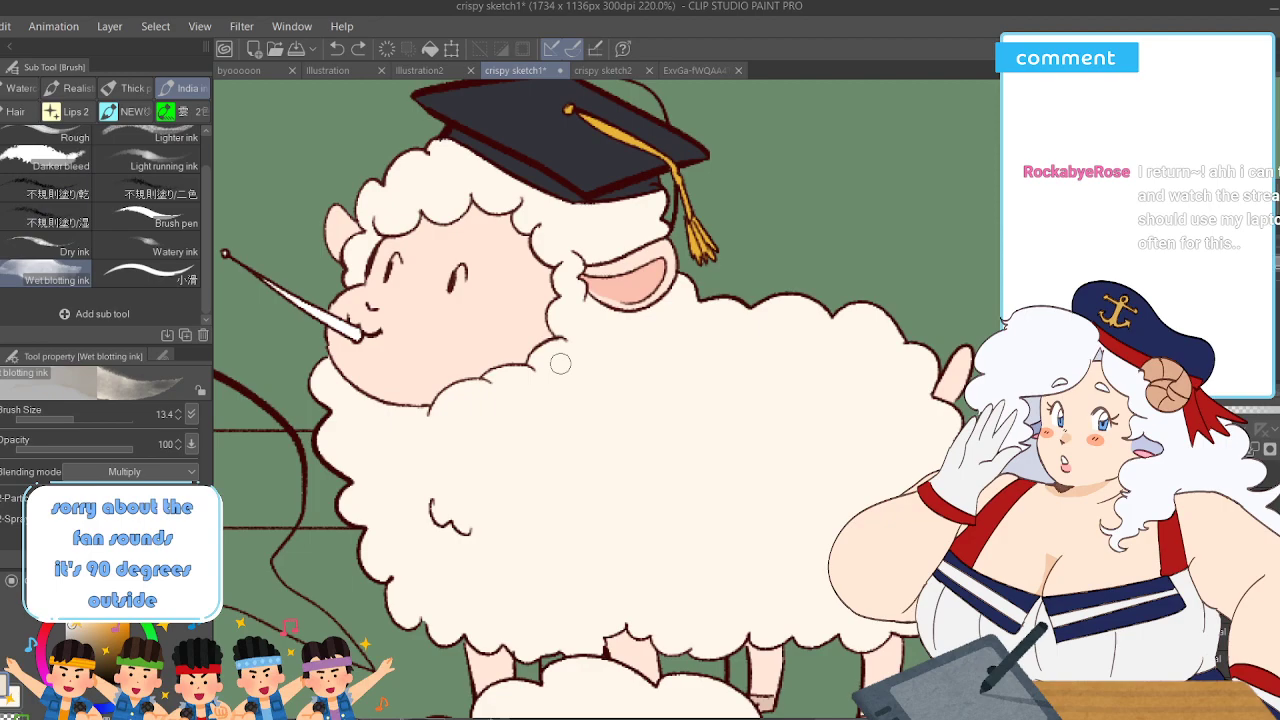
mouse_move(652, 392)
mouse_down()
mouse_move(628, 475)
mouse_move(636, 521)
mouse_move(594, 547)
mouse_move(490, 518)
mouse_up()
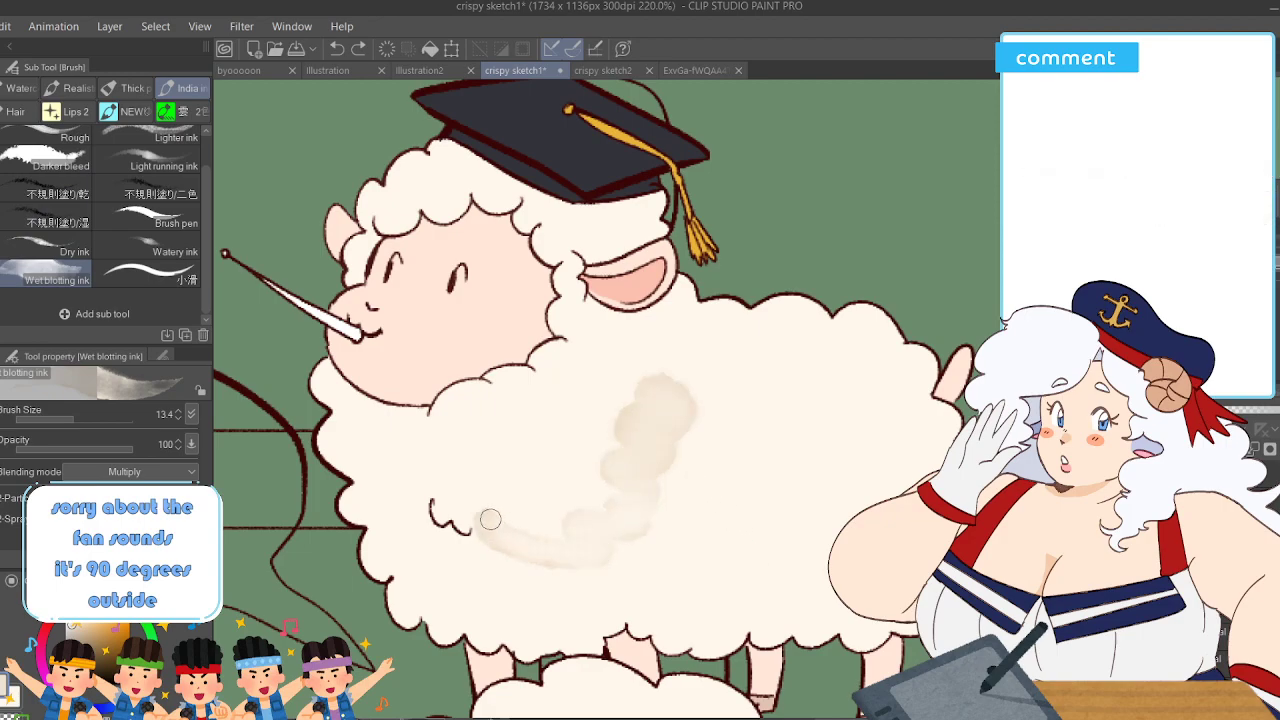
key(ctrl+z)
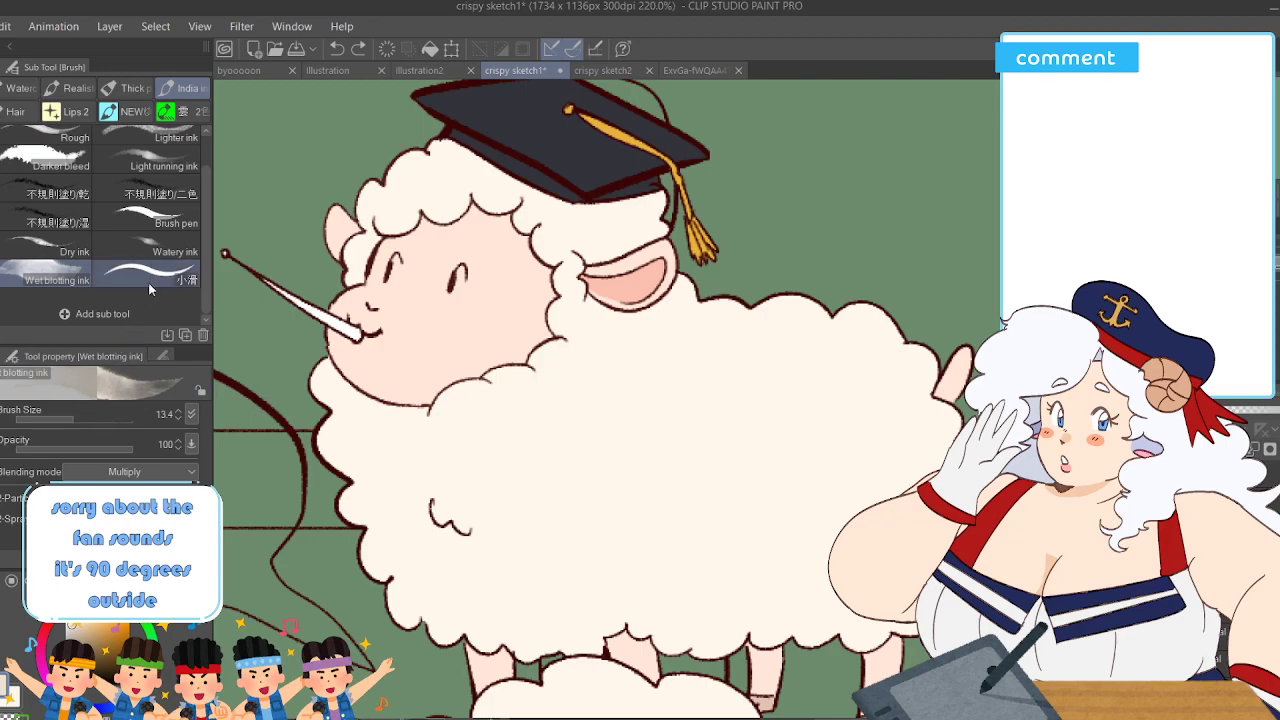
- Look through the India ink and Thick paint brushes and the Marker and Pen groups for a wool shading brush
scroll(150, 260, up, 1)
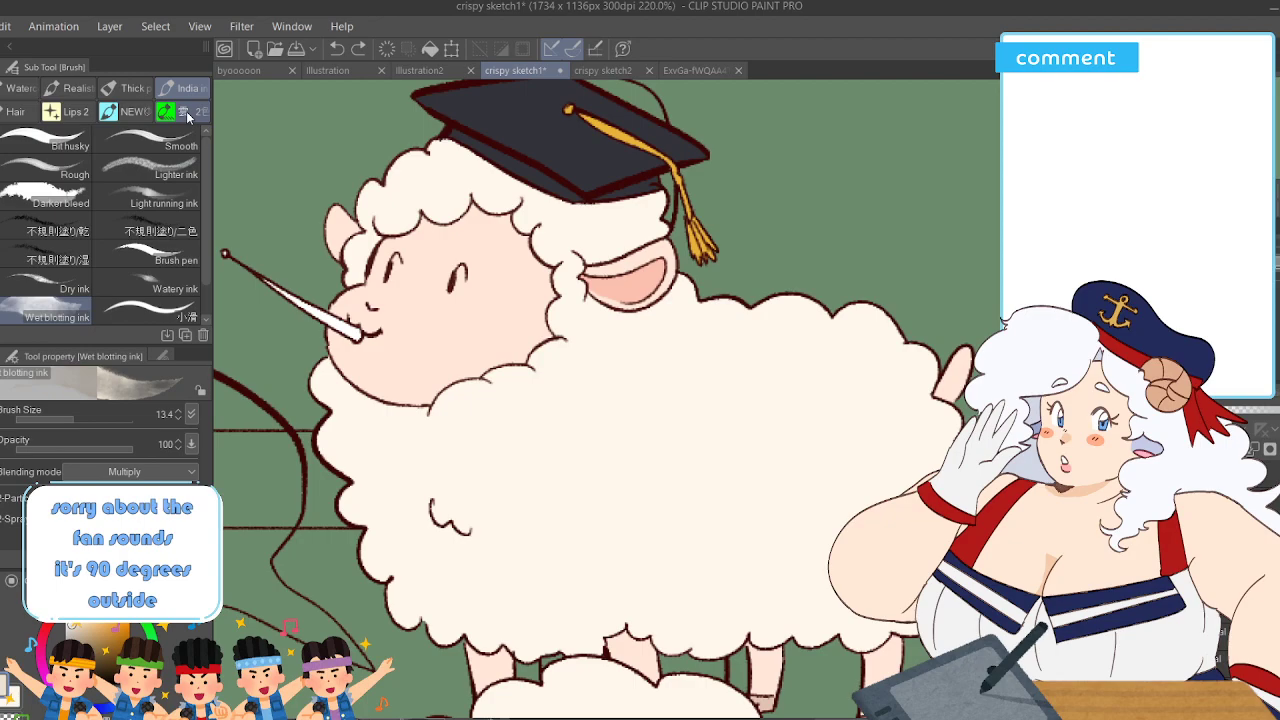
click(128, 88)
scroll(115, 185, down, 2)
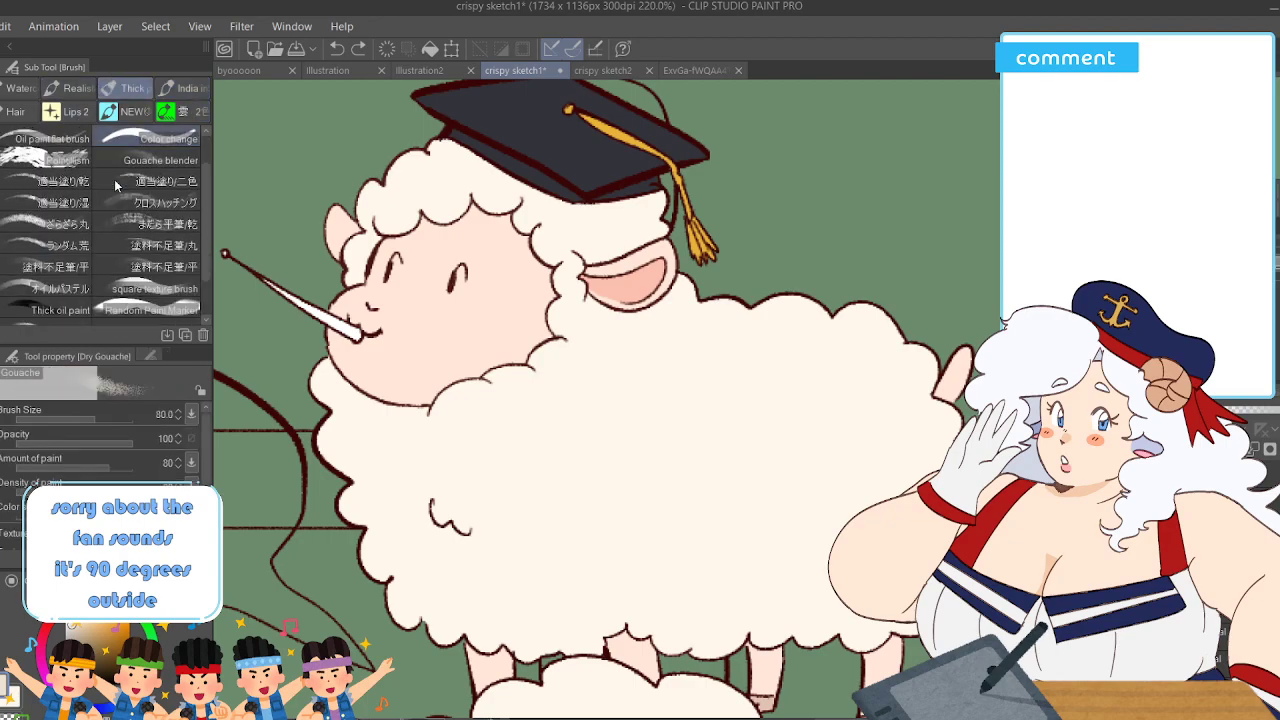
scroll(115, 185, down, 1)
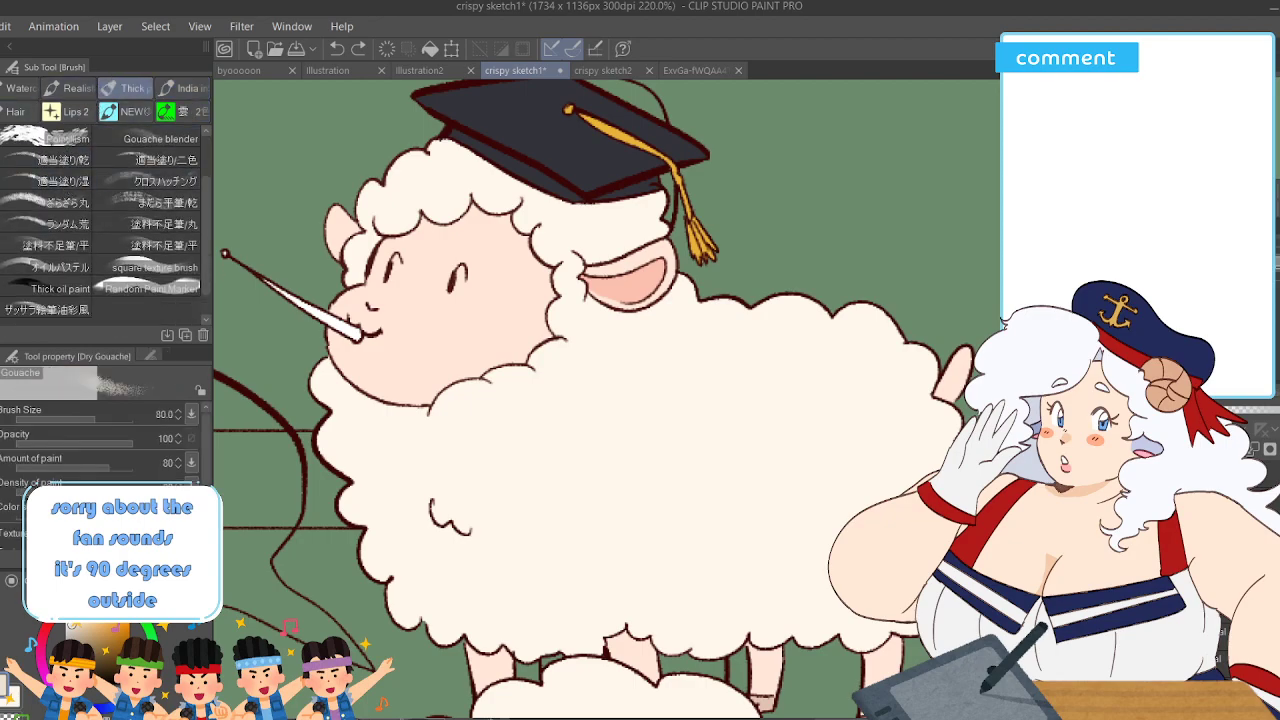
key(p)
scroll(122, 195, down, 1)
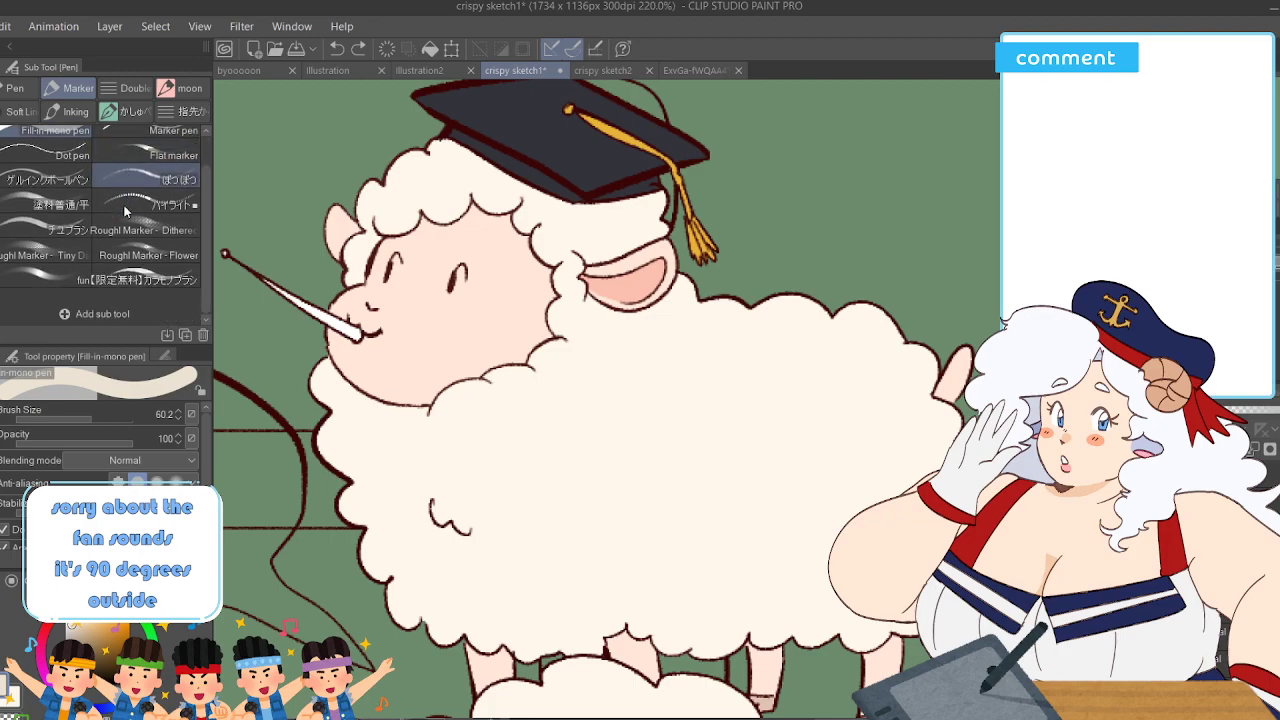
scroll(146, 248, up, 1)
scroll(147, 248, up, 1)
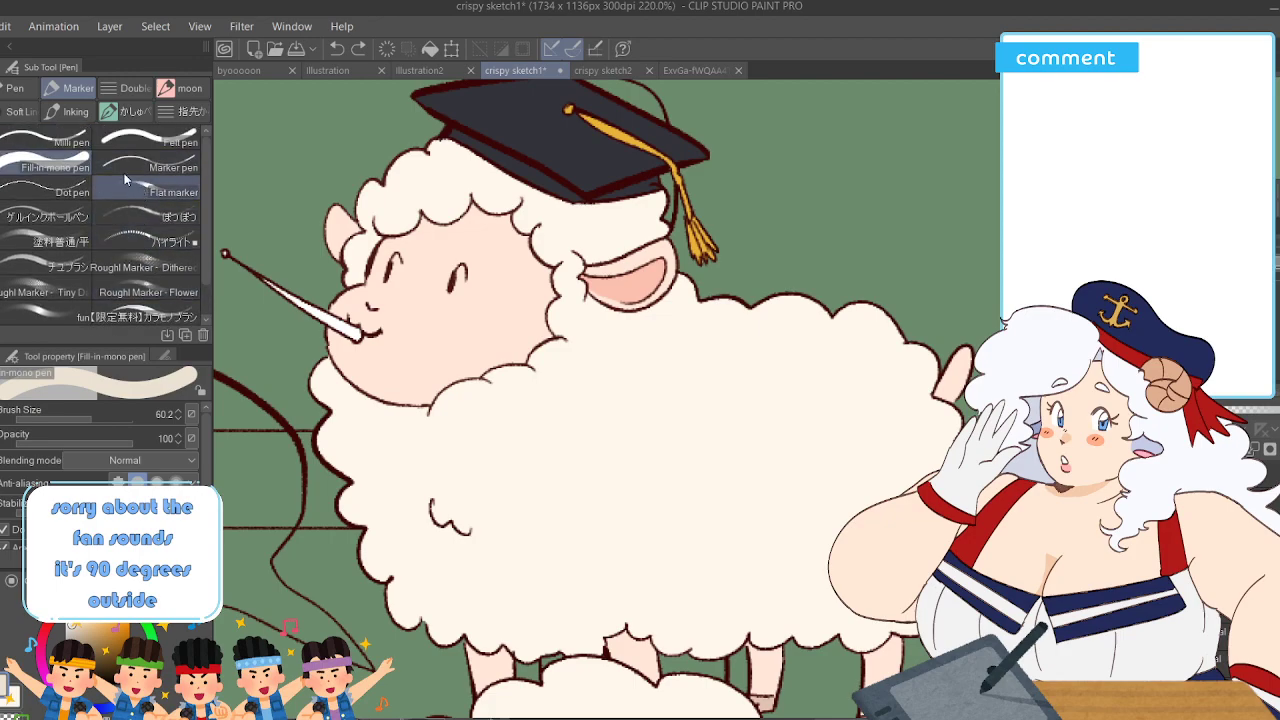
click(15, 88)
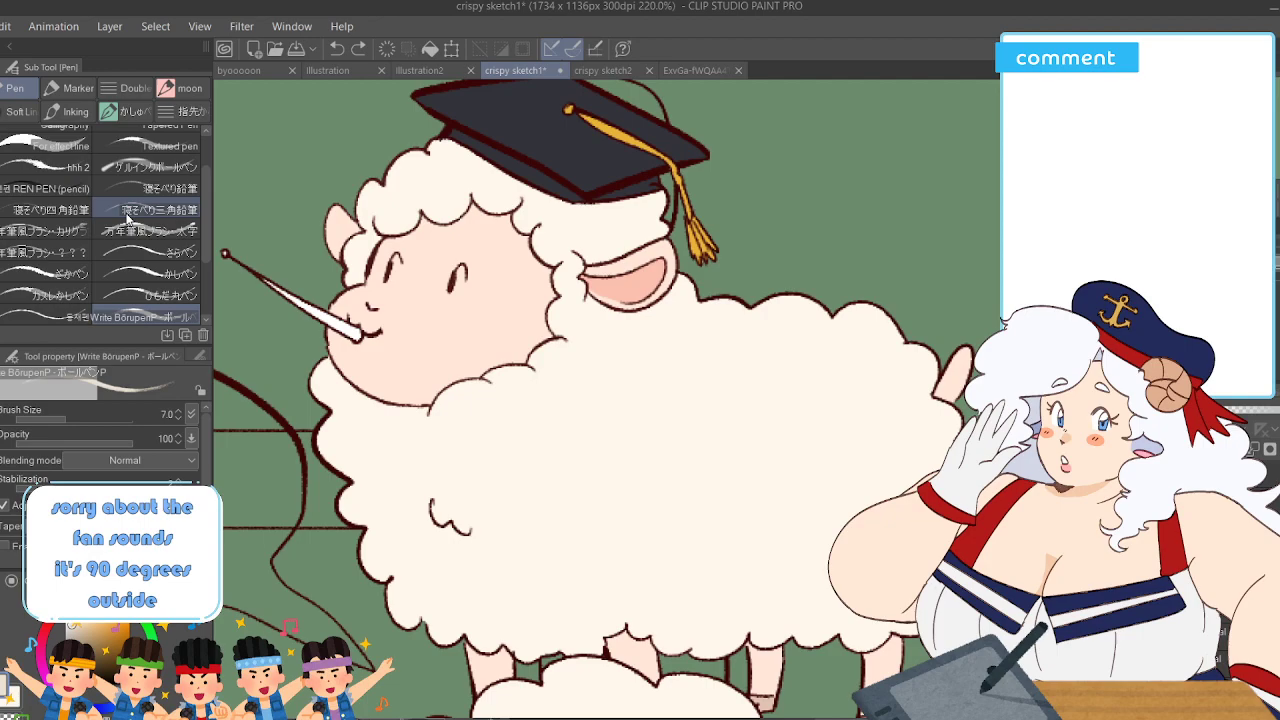
scroll(127, 218, down, 3)
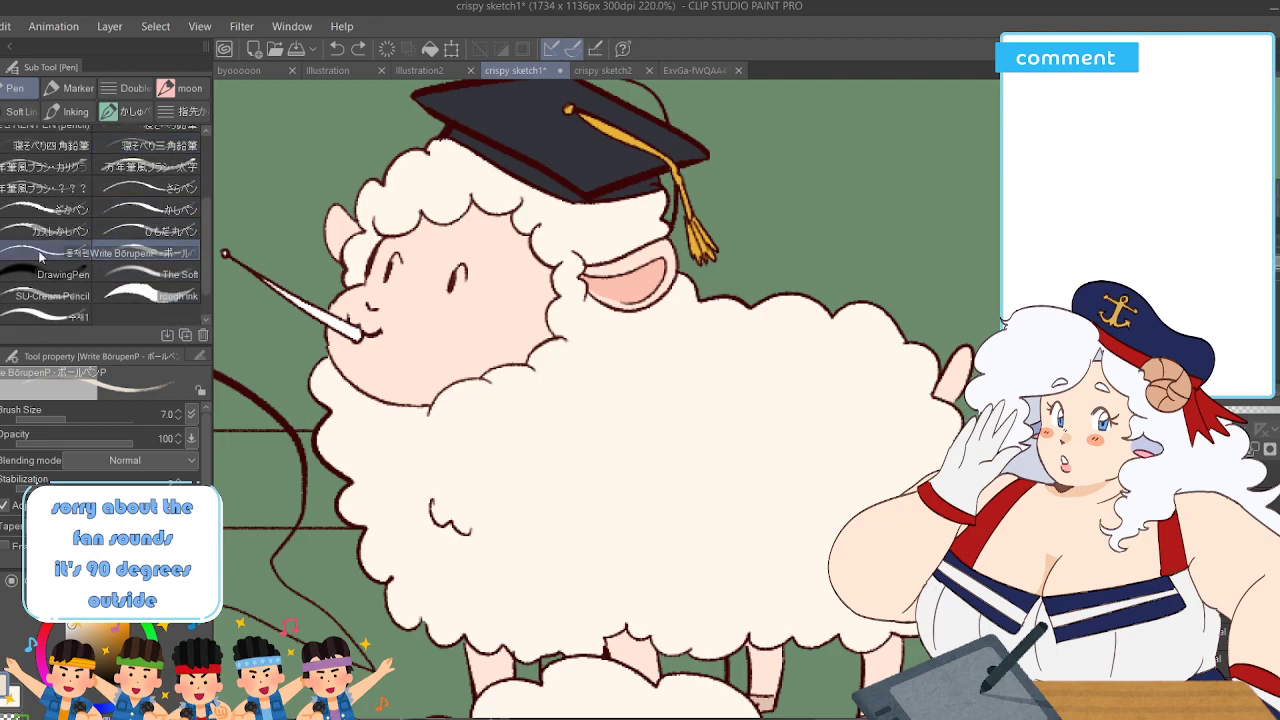
scroll(40, 255, up, 1)
scroll(194, 196, up, 5)
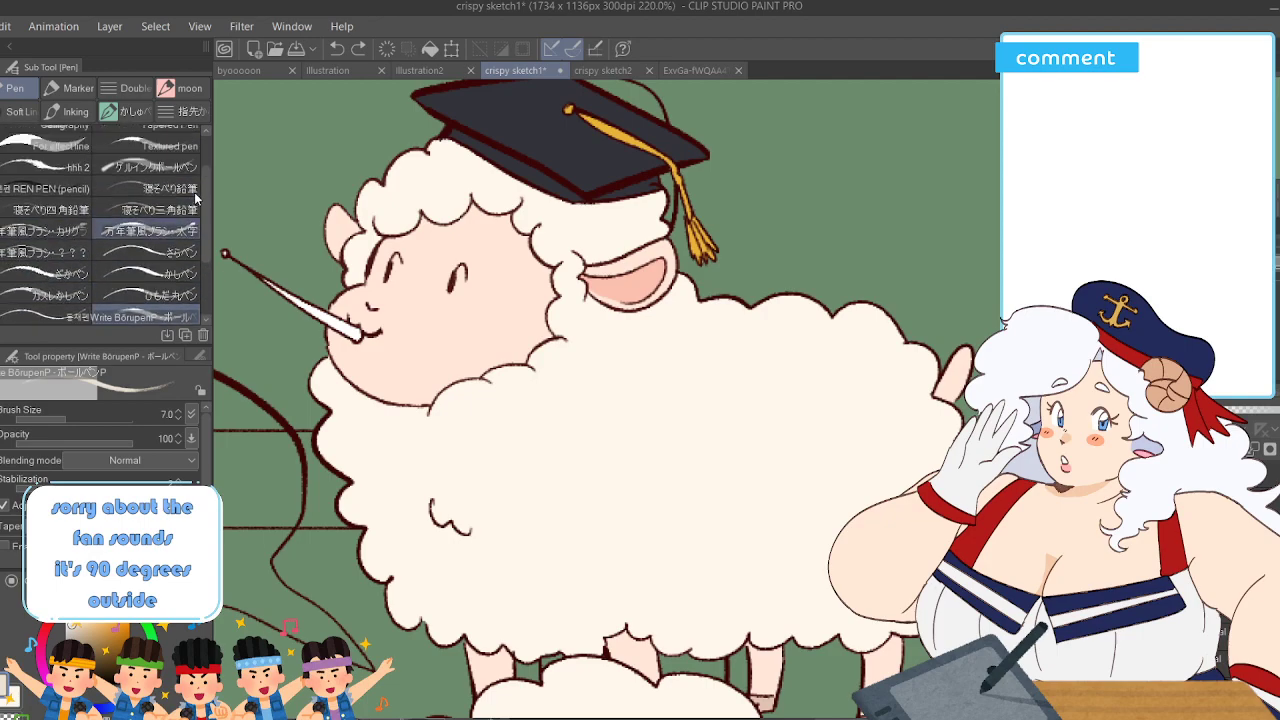
- Browse the double line, moon, Soft Line, Inking and remaining custom pen groups for a brush suited to shading wool
click(130, 88)
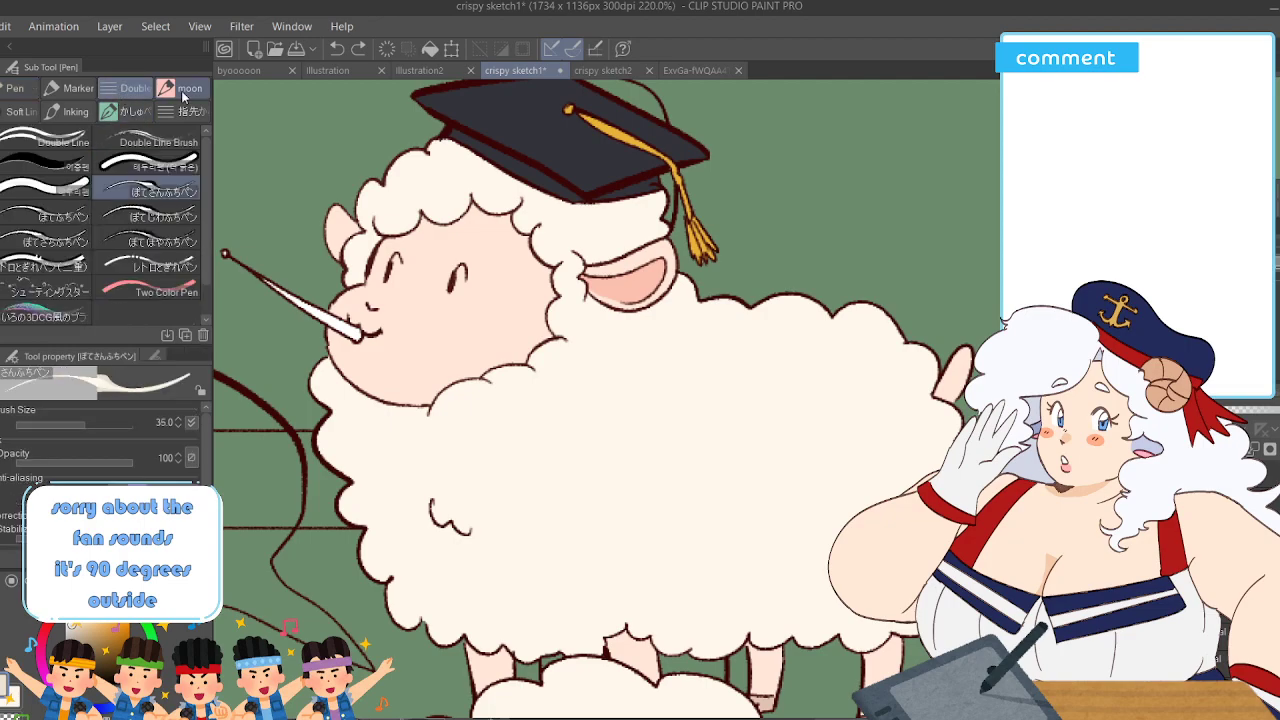
scroll(112, 218, down, 1)
scroll(112, 220, up, 1)
click(190, 88)
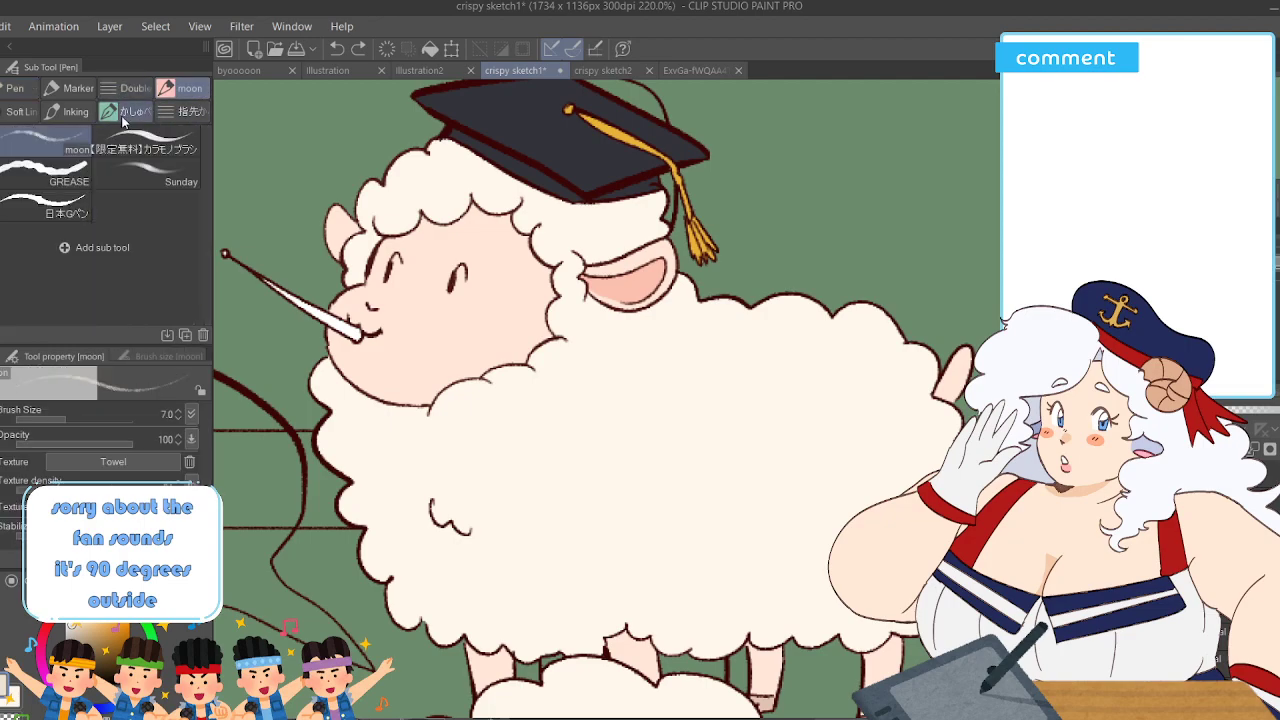
click(20, 111)
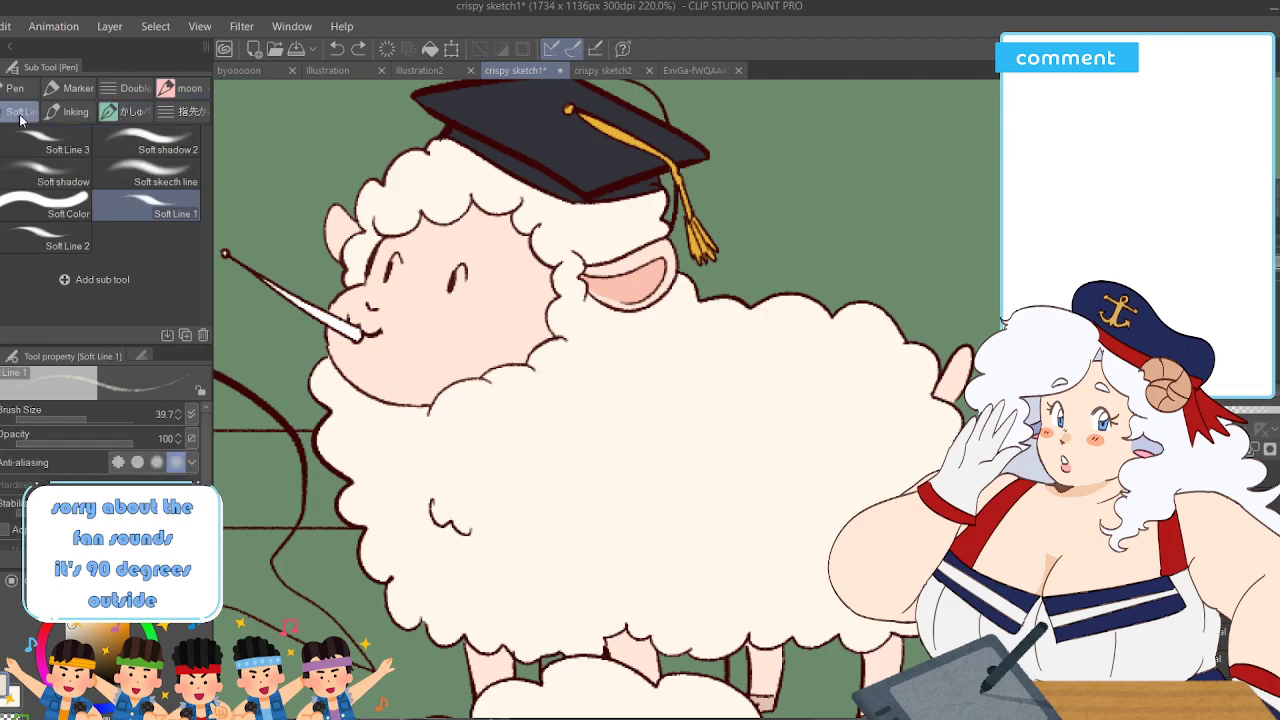
click(76, 113)
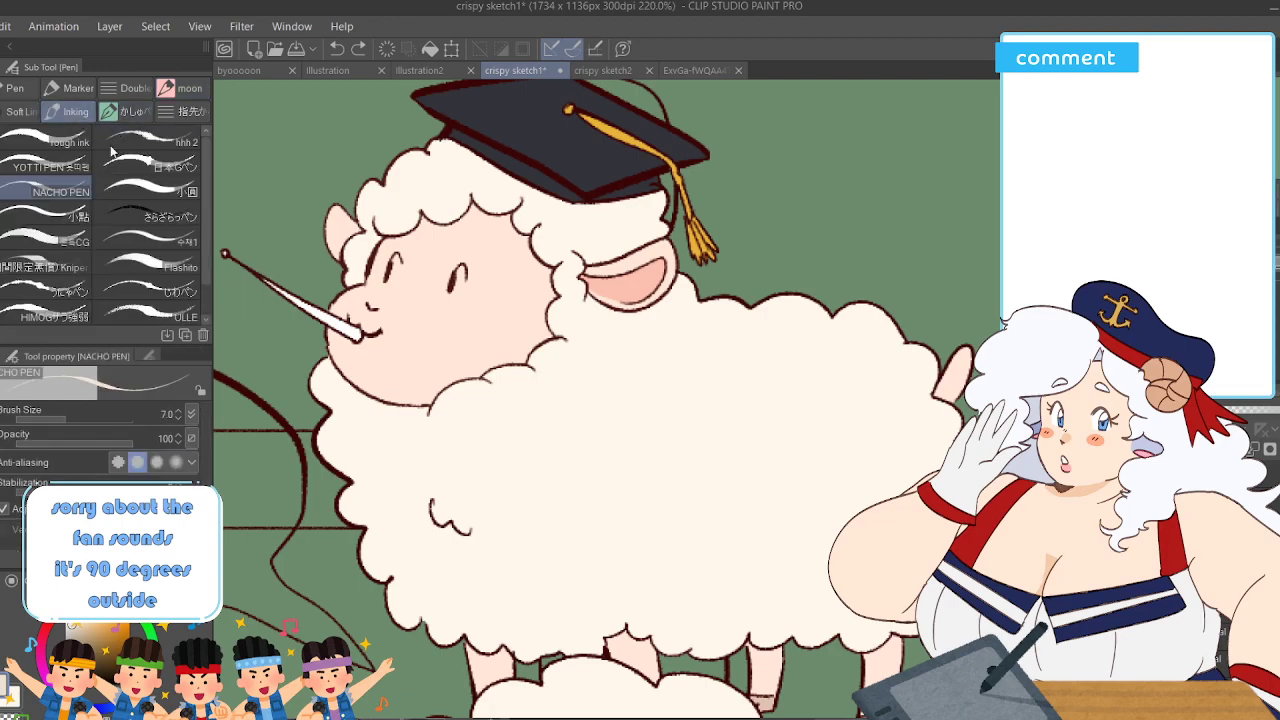
scroll(112, 150, down, 3)
click(130, 111)
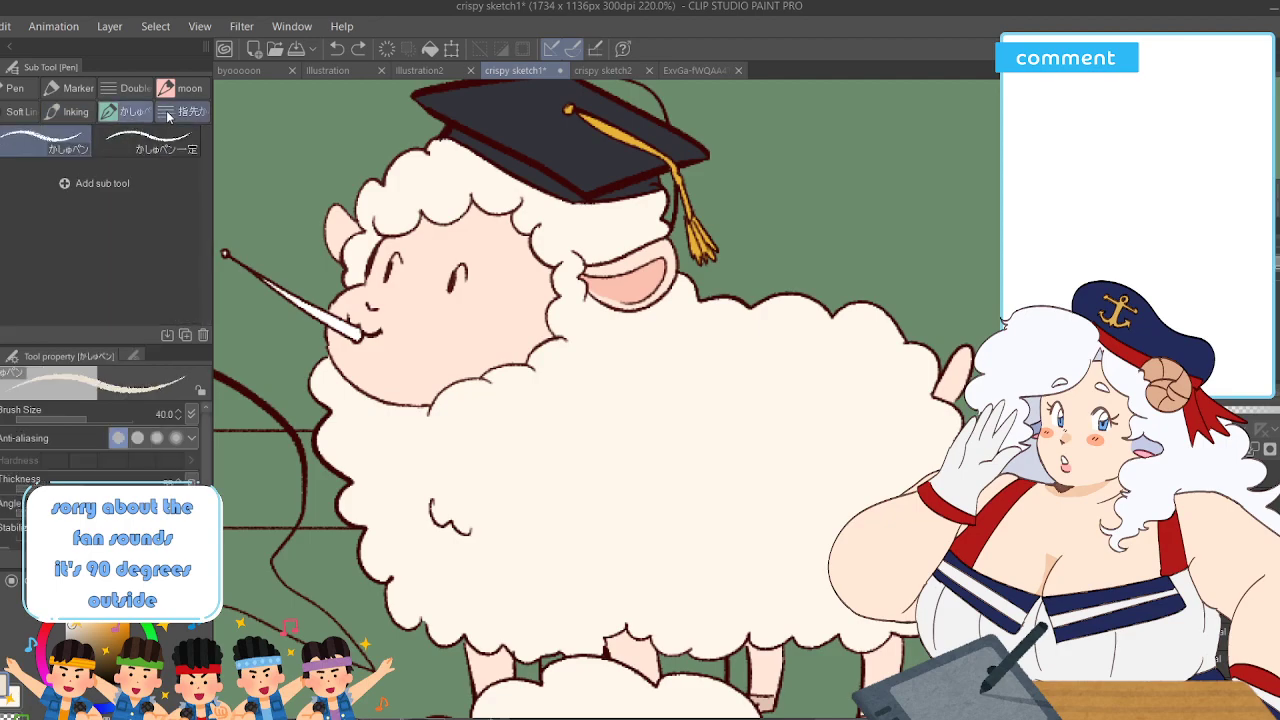
click(168, 116)
click(52, 113)
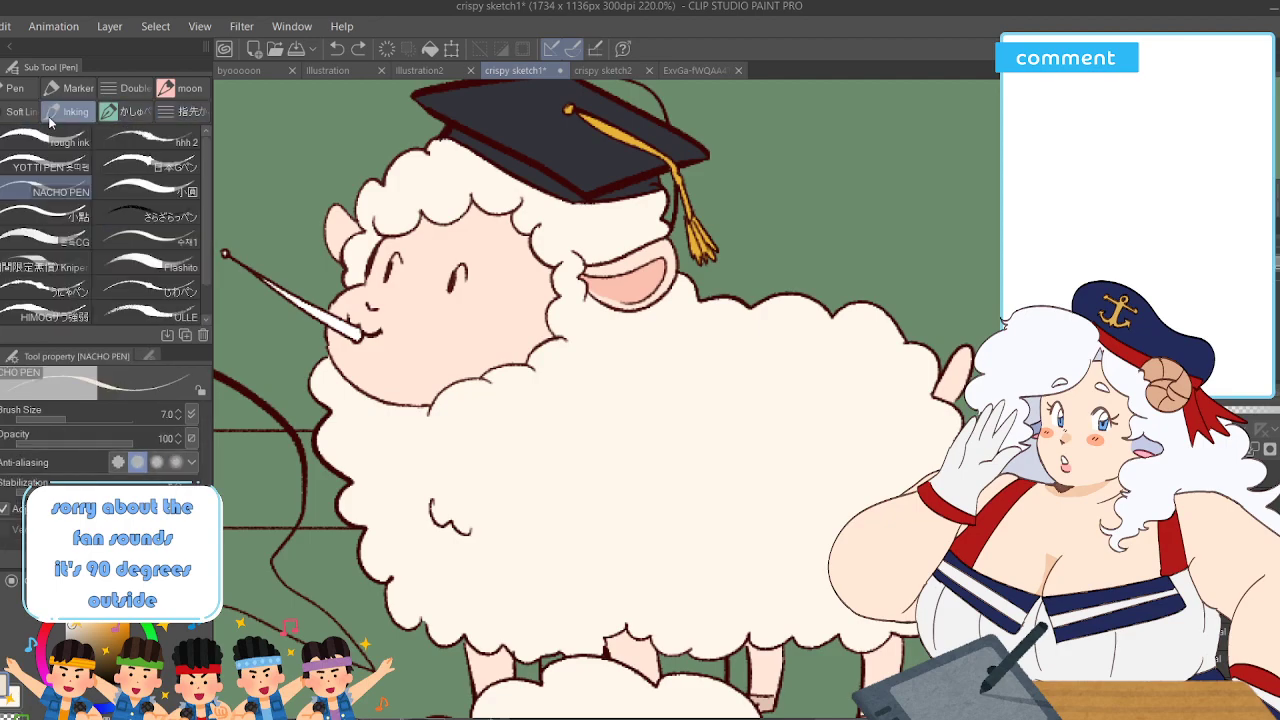
- Examine the Watercolor brushes and the Pencil sub tools for a softer shading brush
key(b)
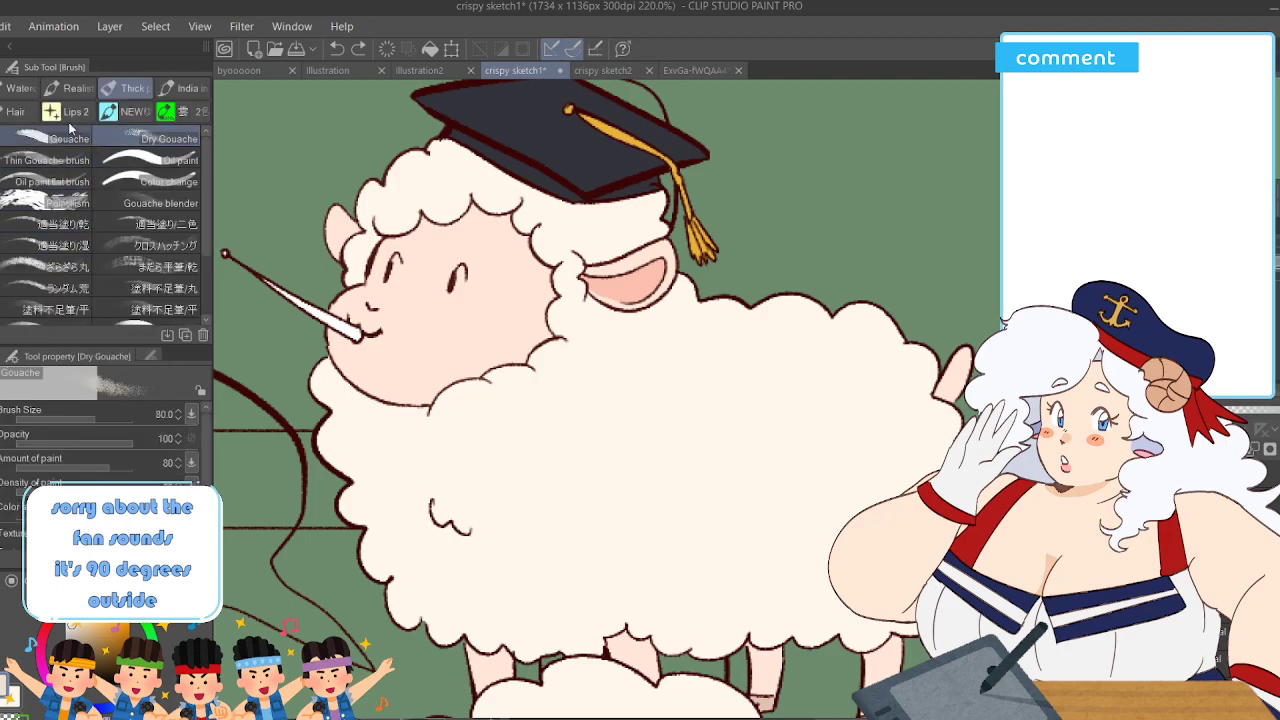
click(18, 88)
scroll(56, 192, down, 5)
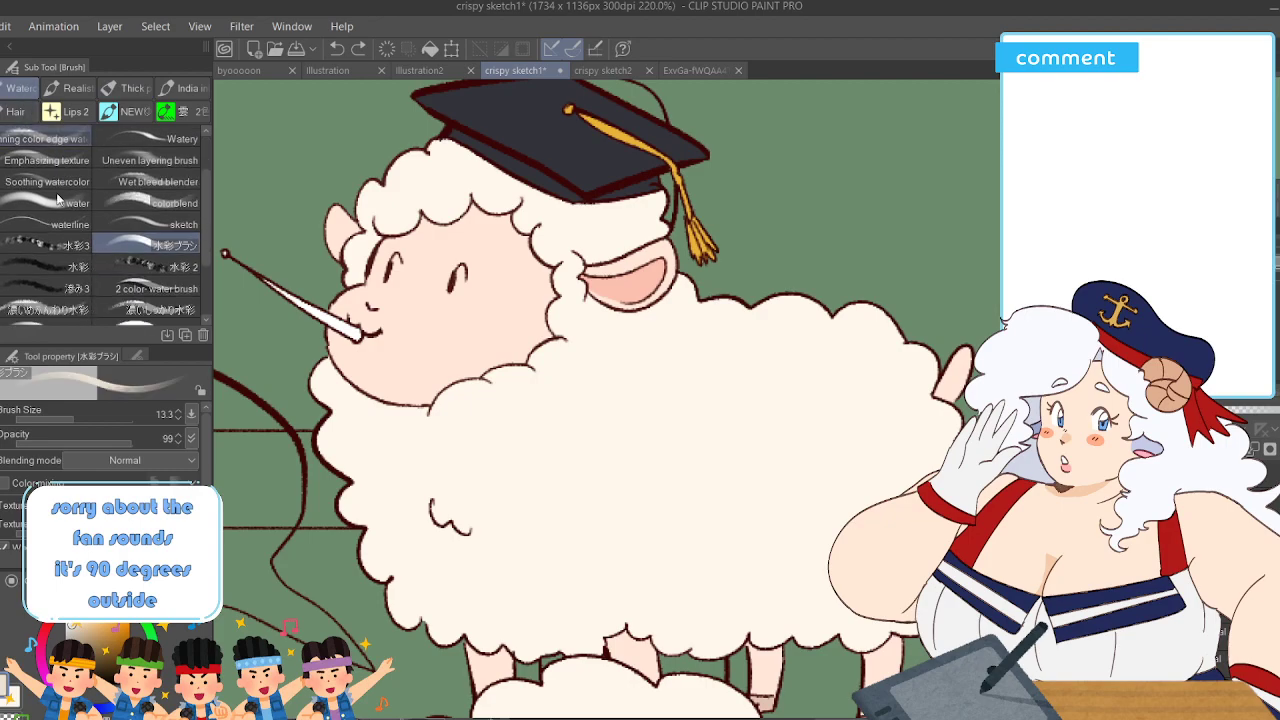
scroll(56, 192, up, 5)
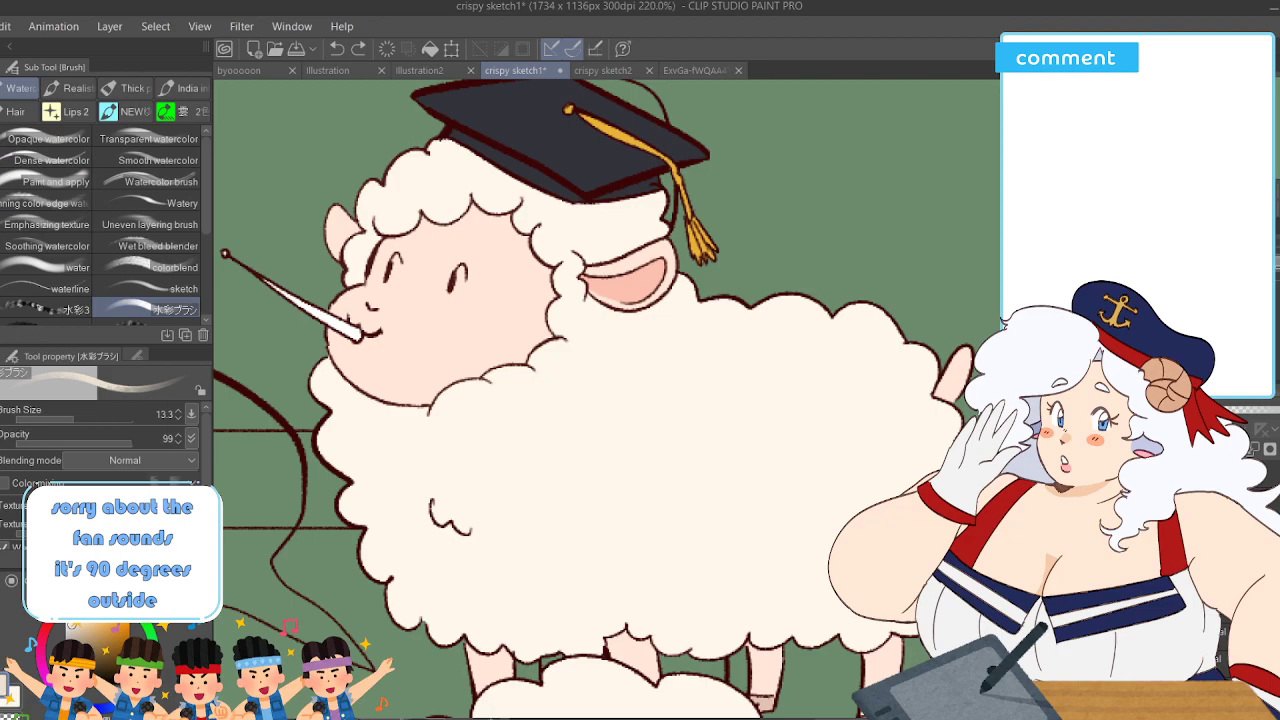
key(p)
scroll(68, 122, down, 5)
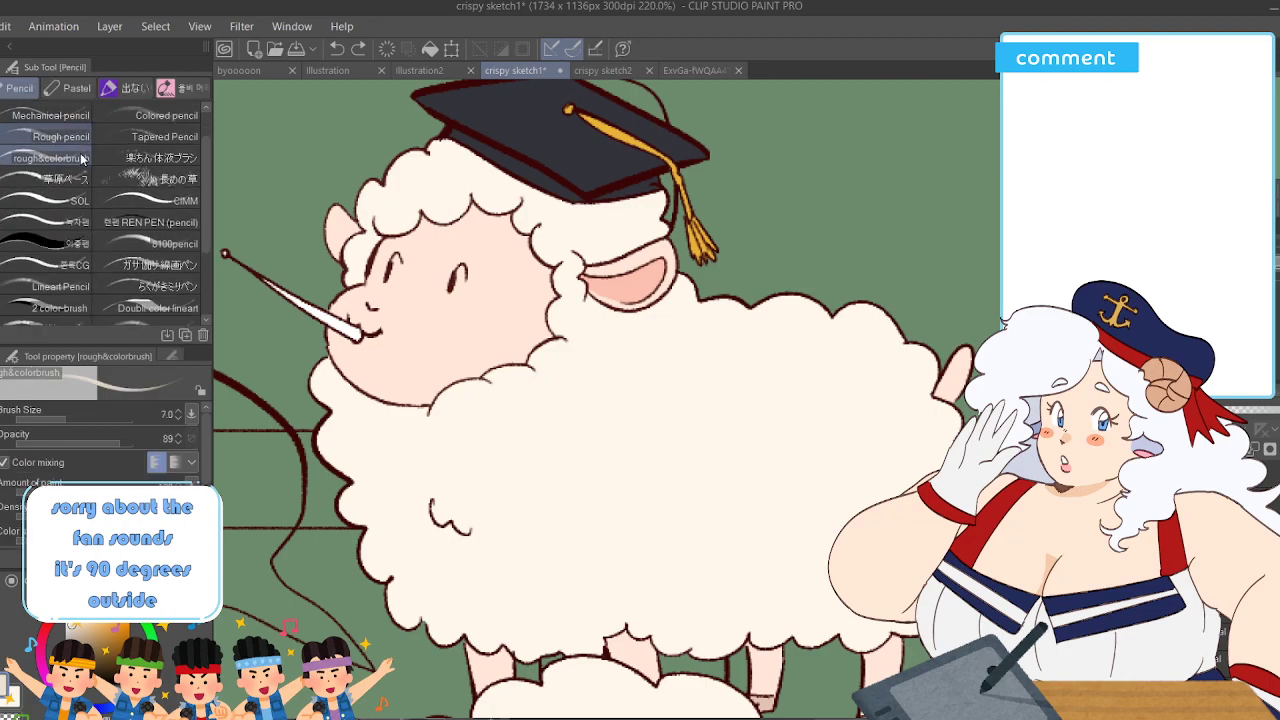
scroll(83, 158, down, 2)
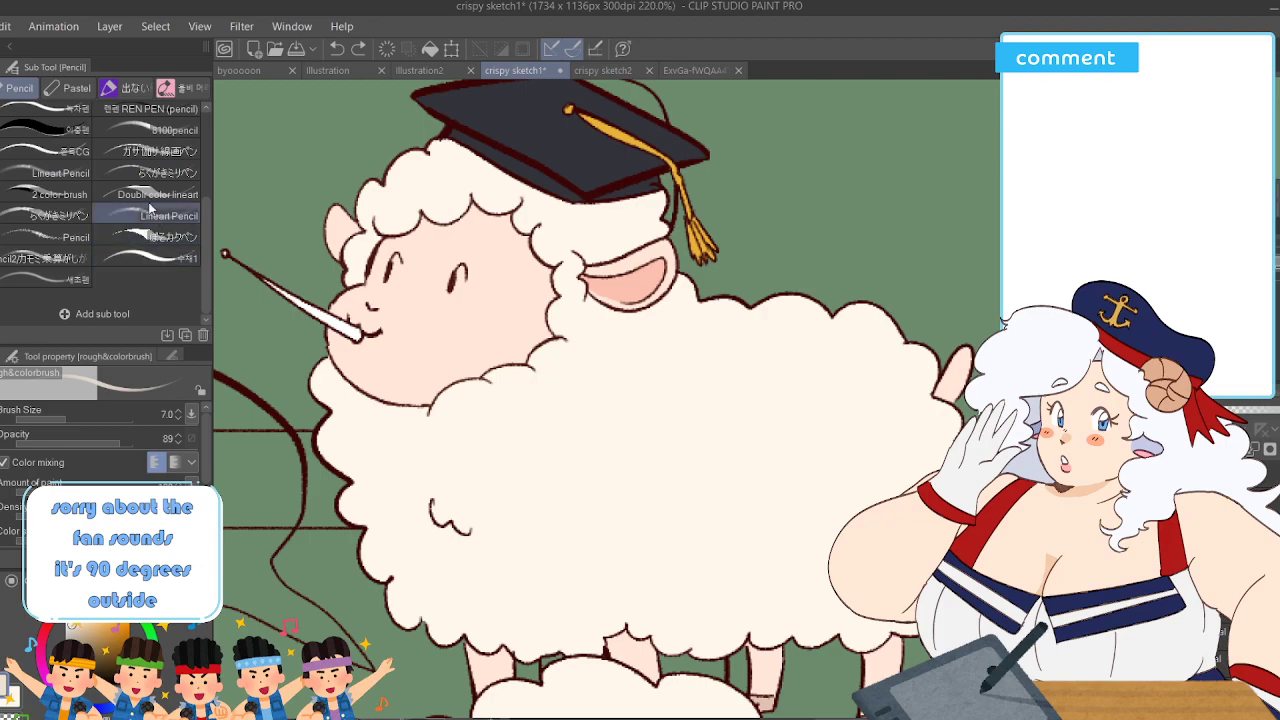
- Try beige shading on the teacher sheep's woolly body with the Crayon pastel brush at size 30, and undo the stroke
click(76, 92)
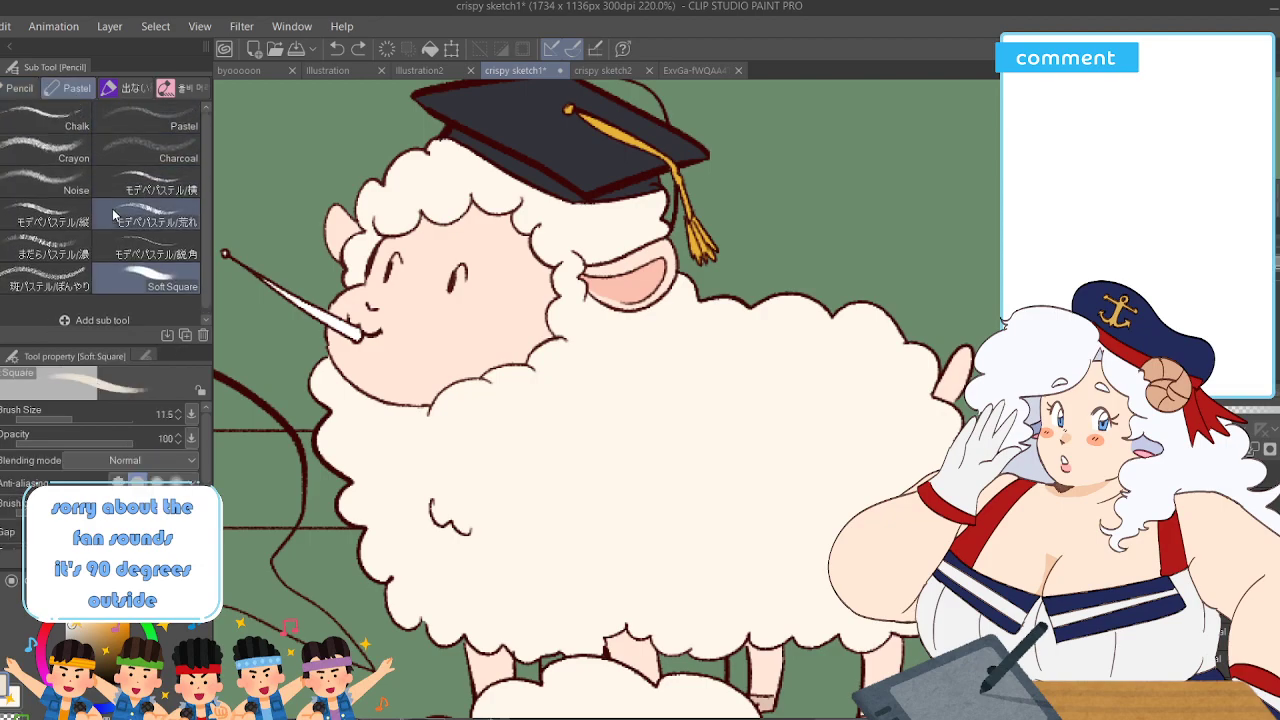
click(83, 158)
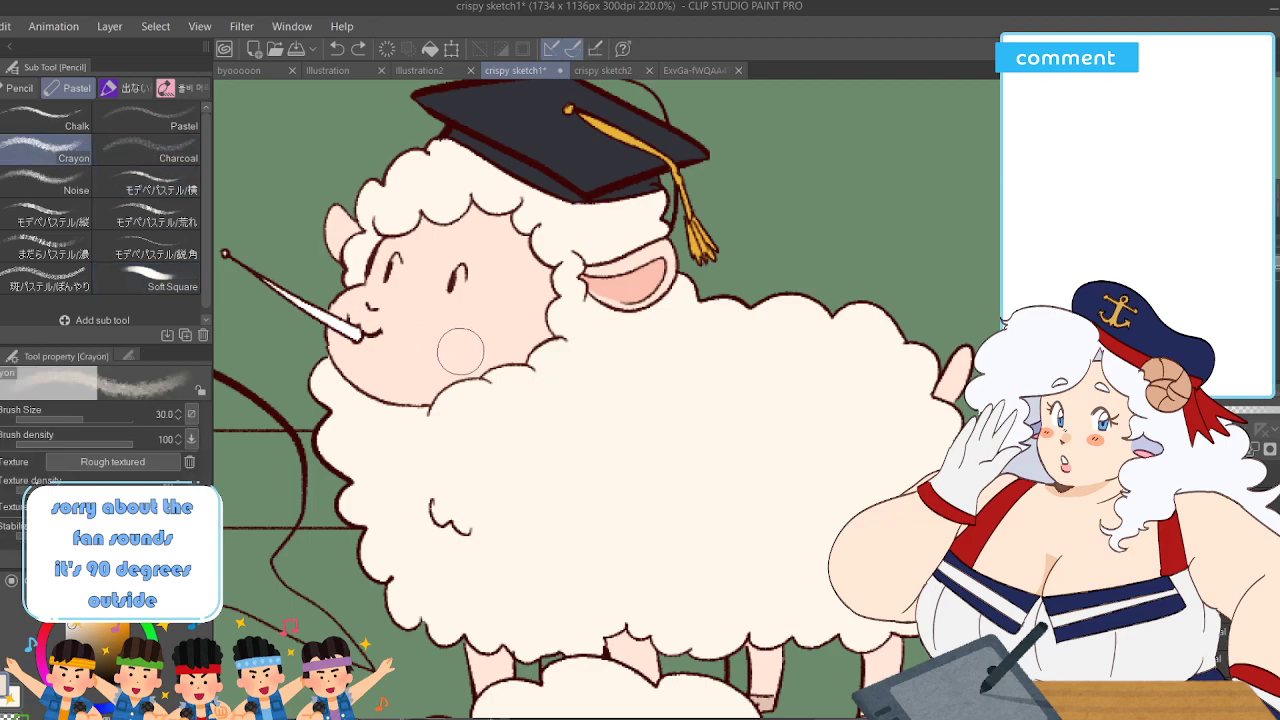
mouse_move(660, 461)
mouse_down()
mouse_move(660, 443)
mouse_move(600, 517)
mouse_move(646, 426)
mouse_move(637, 370)
mouse_move(503, 553)
mouse_up()
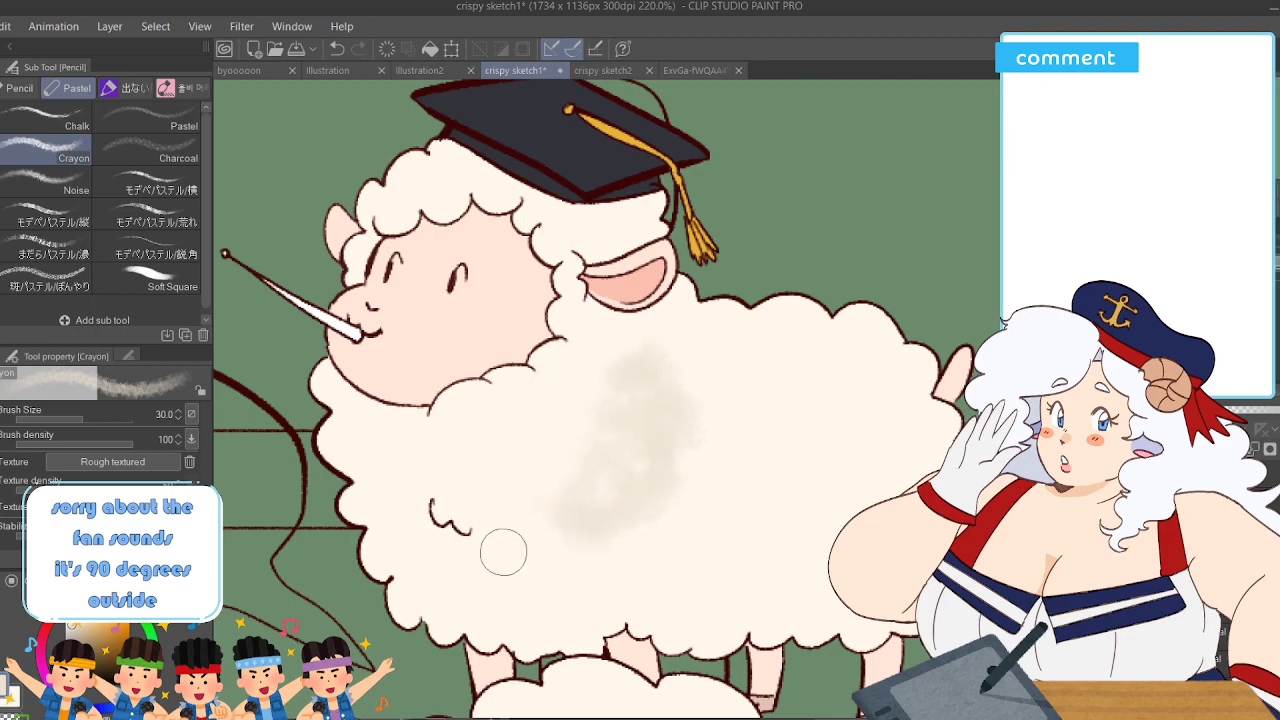
key(ctrl+z)
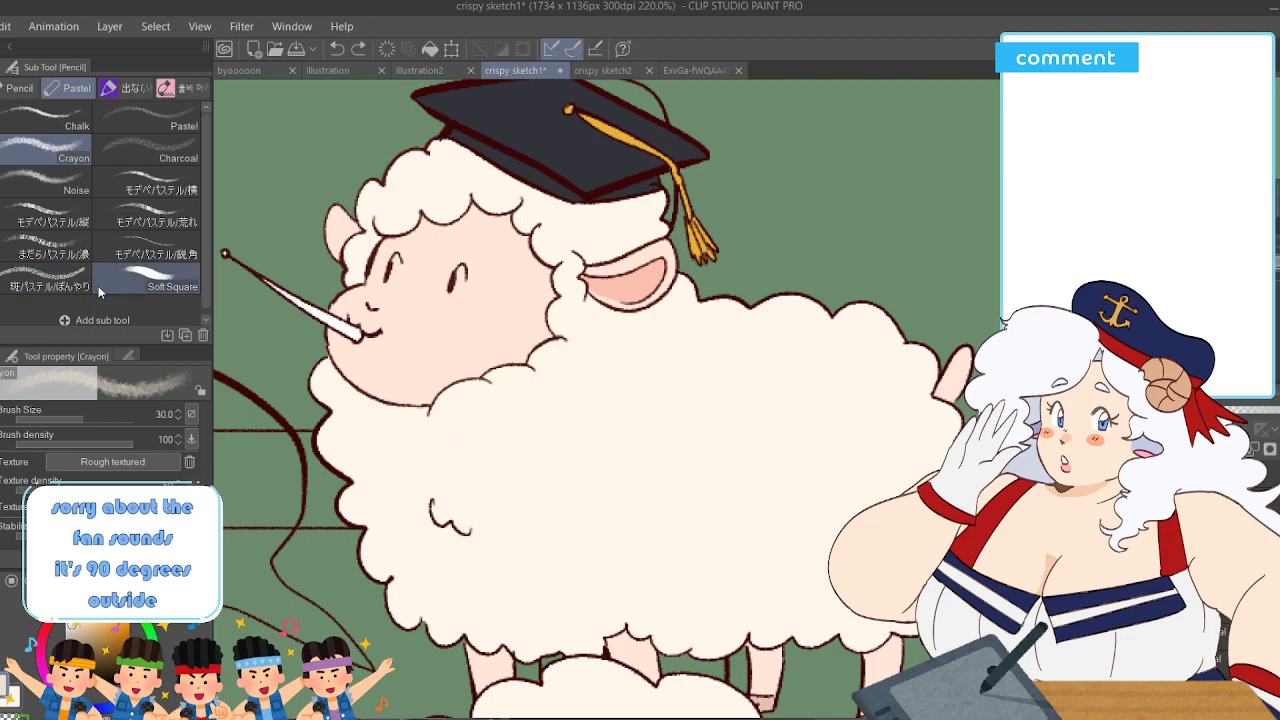